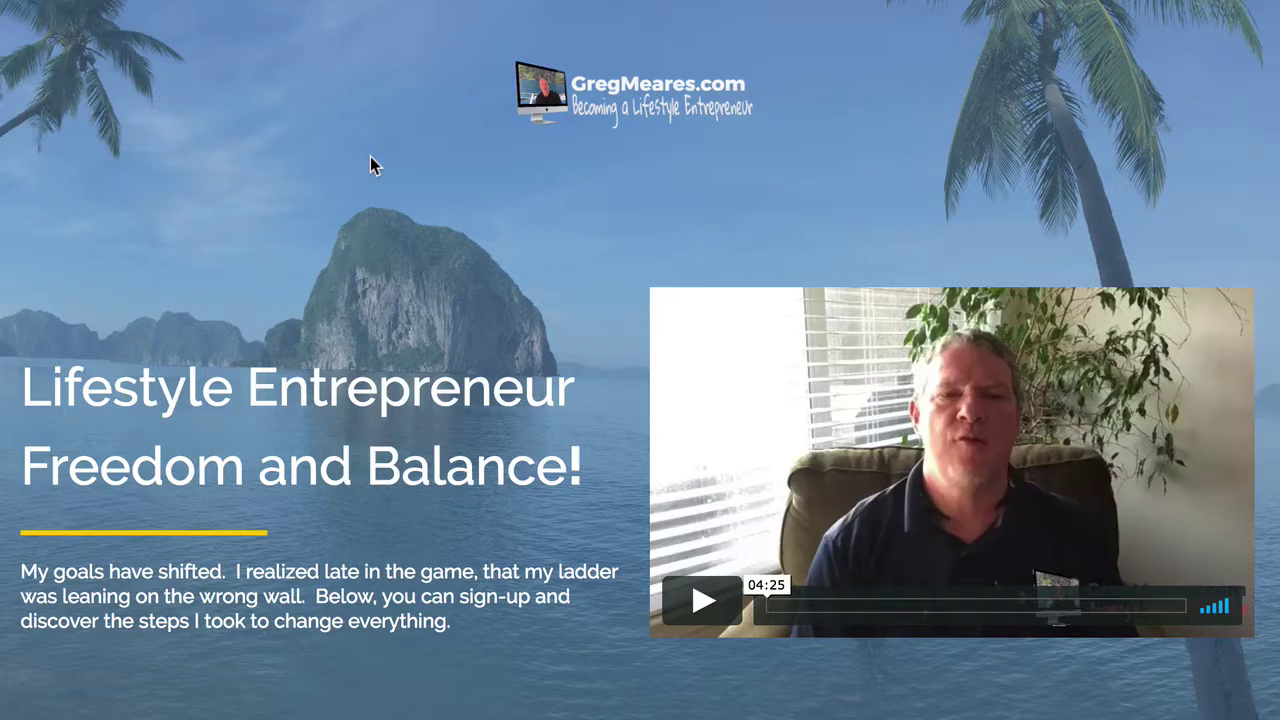
# Step: Look over the home page's opt-in form, testimonial and recent articles
pyautogui.scroll(-5, 190, 310)
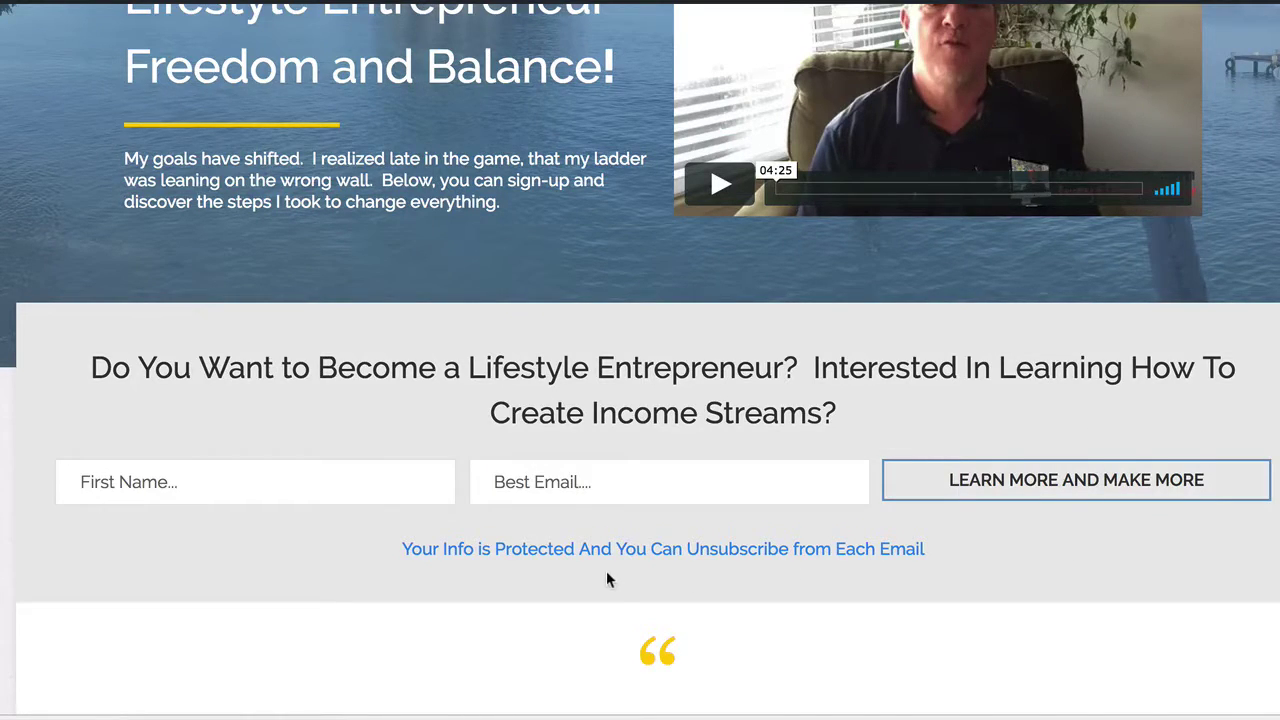
pyautogui.scroll(-2, 606, 578)
pyautogui.scroll(-5, 606, 578)
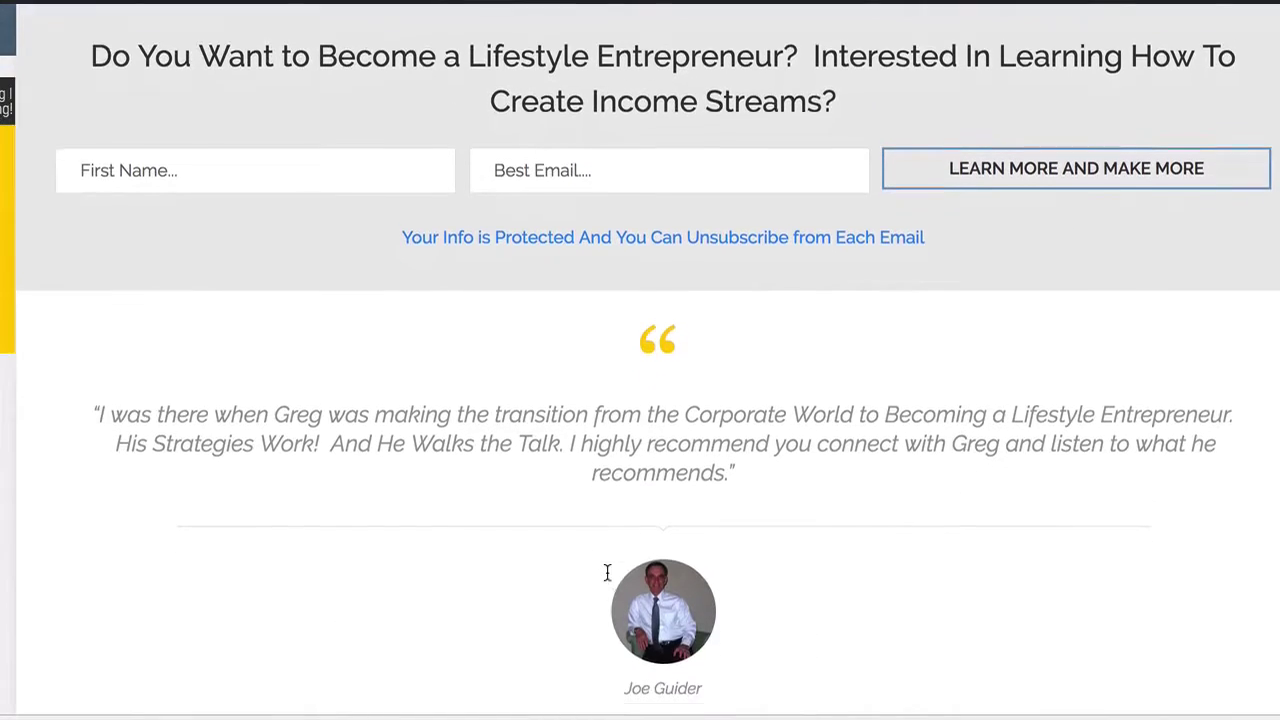
pyautogui.scroll(-5, 606, 572)
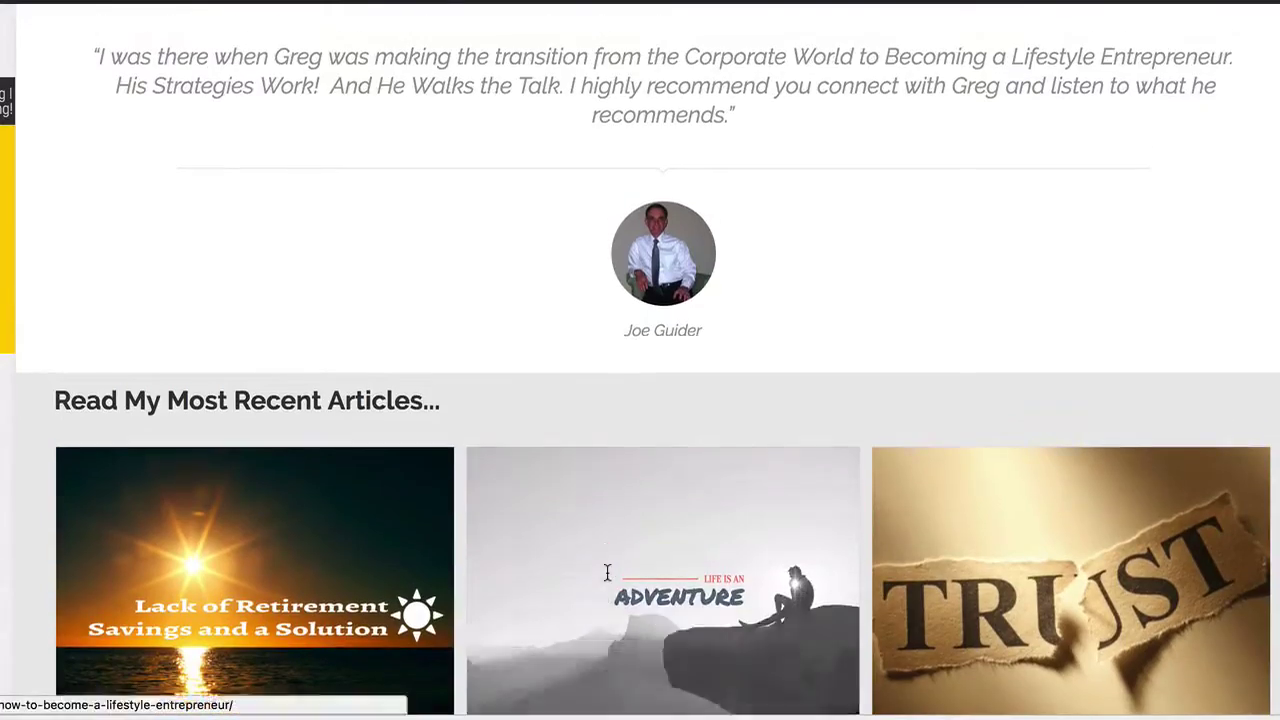
pyautogui.scroll(-9, 606, 572)
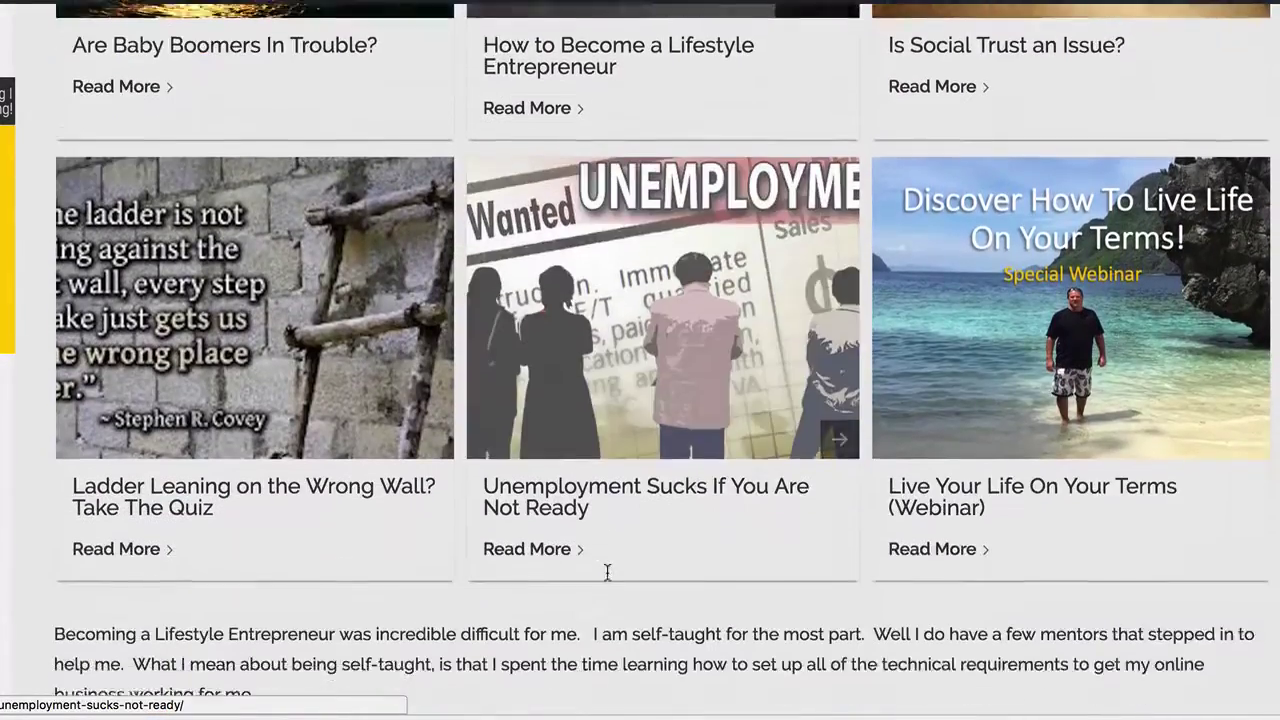
pyautogui.scroll(18, 607, 572)
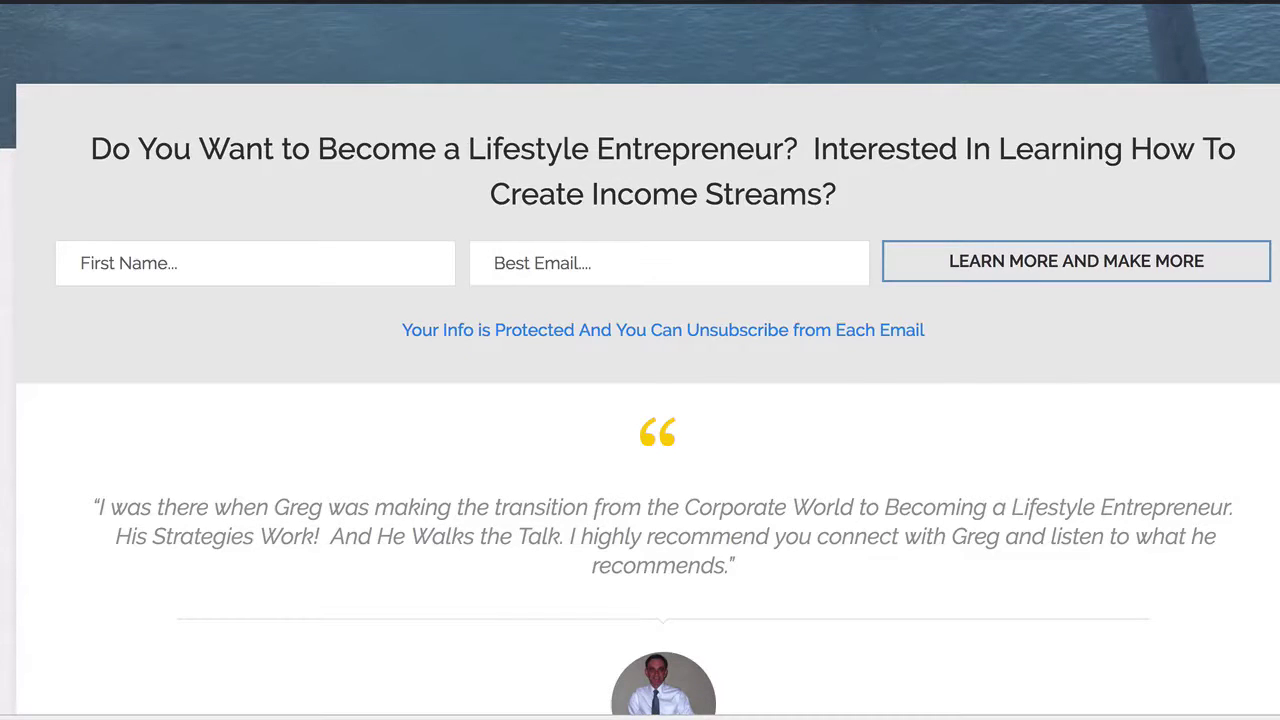
# Step: Review the "Are Baby Boomers In Trouble?" article and preview the opt-in popup behind its "CLICK HERE" video link
pyautogui.scroll(-8, 517, 274)
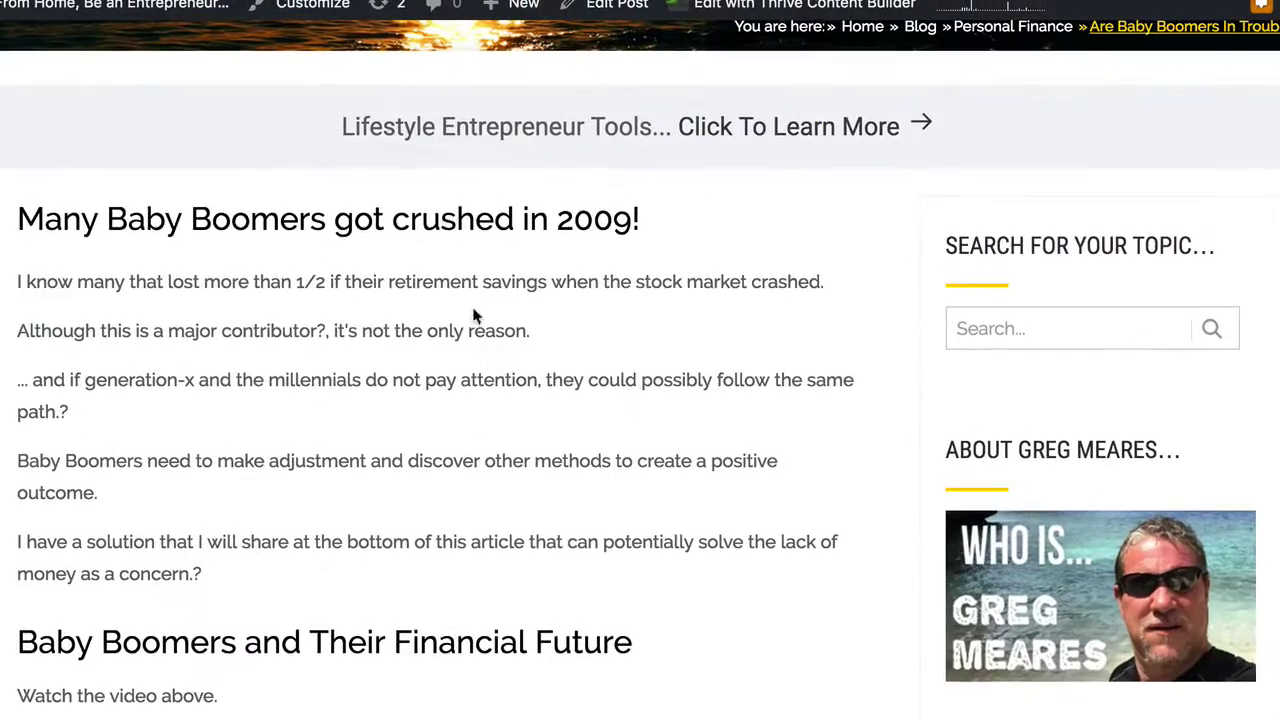
pyautogui.scroll(6, 474, 315)
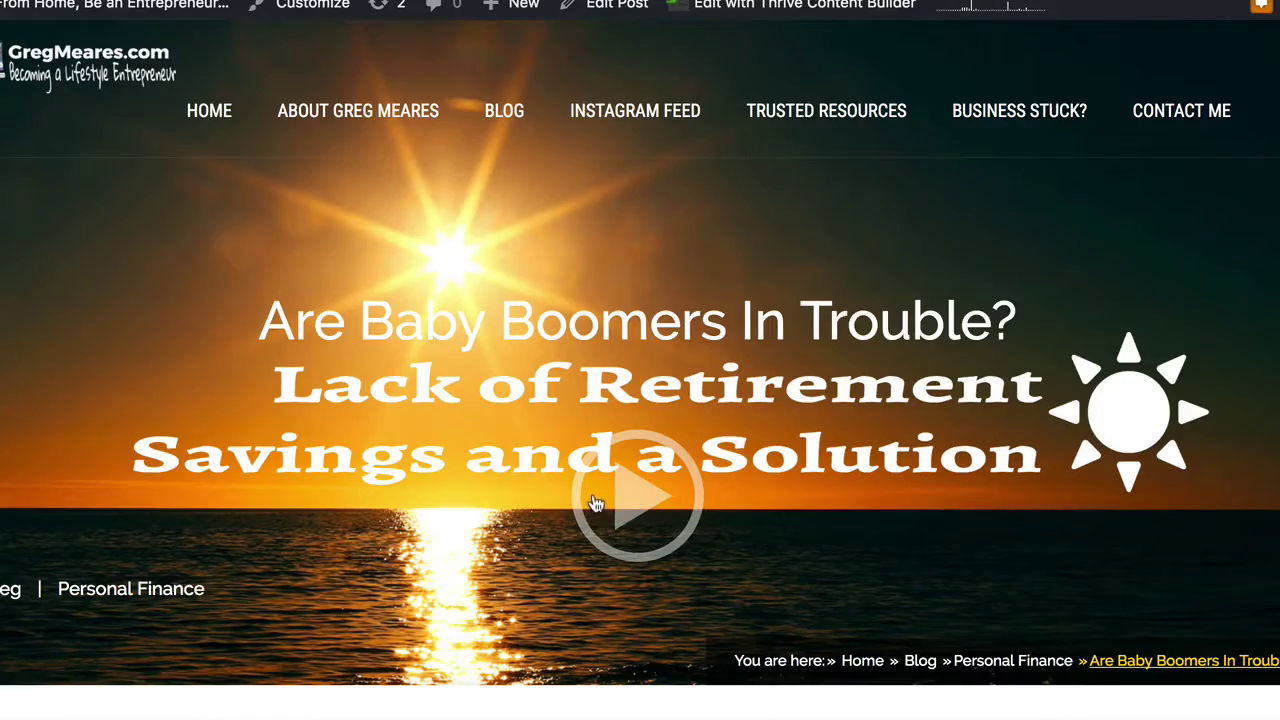
pyautogui.scroll(-3, 638, 515)
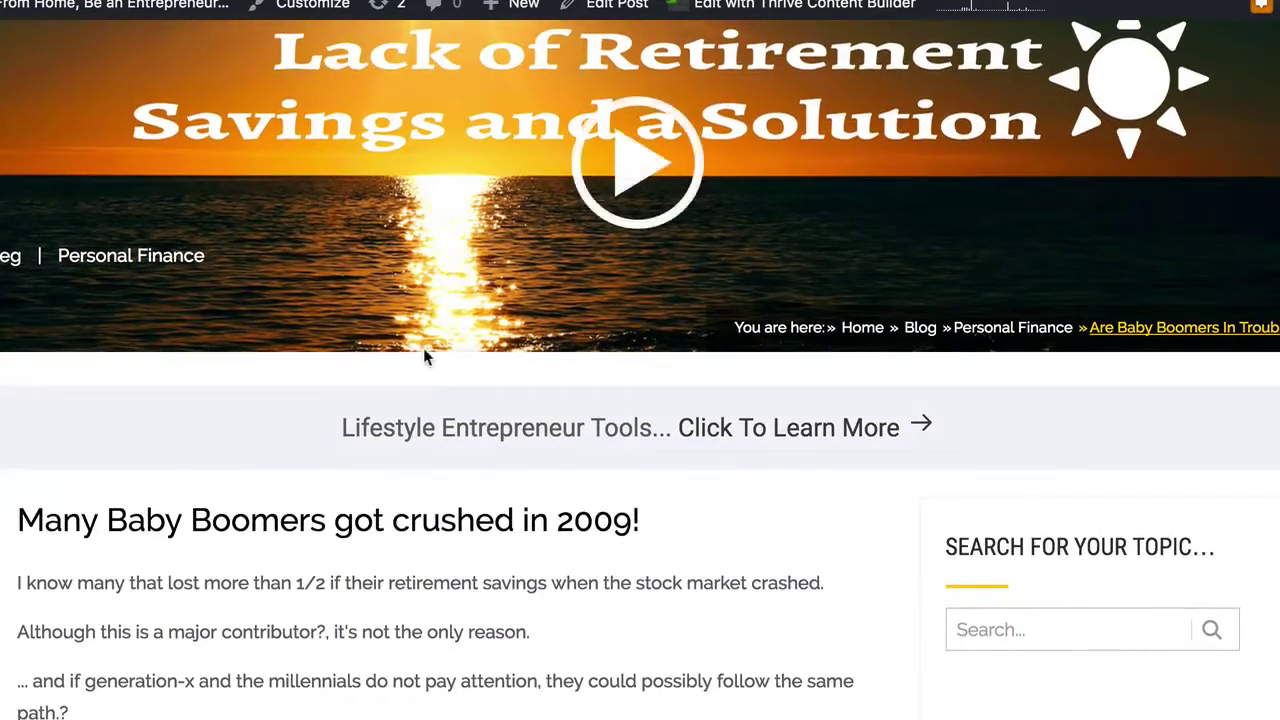
pyautogui.scroll(-6, 423, 348)
pyautogui.scroll(-10, 423, 348)
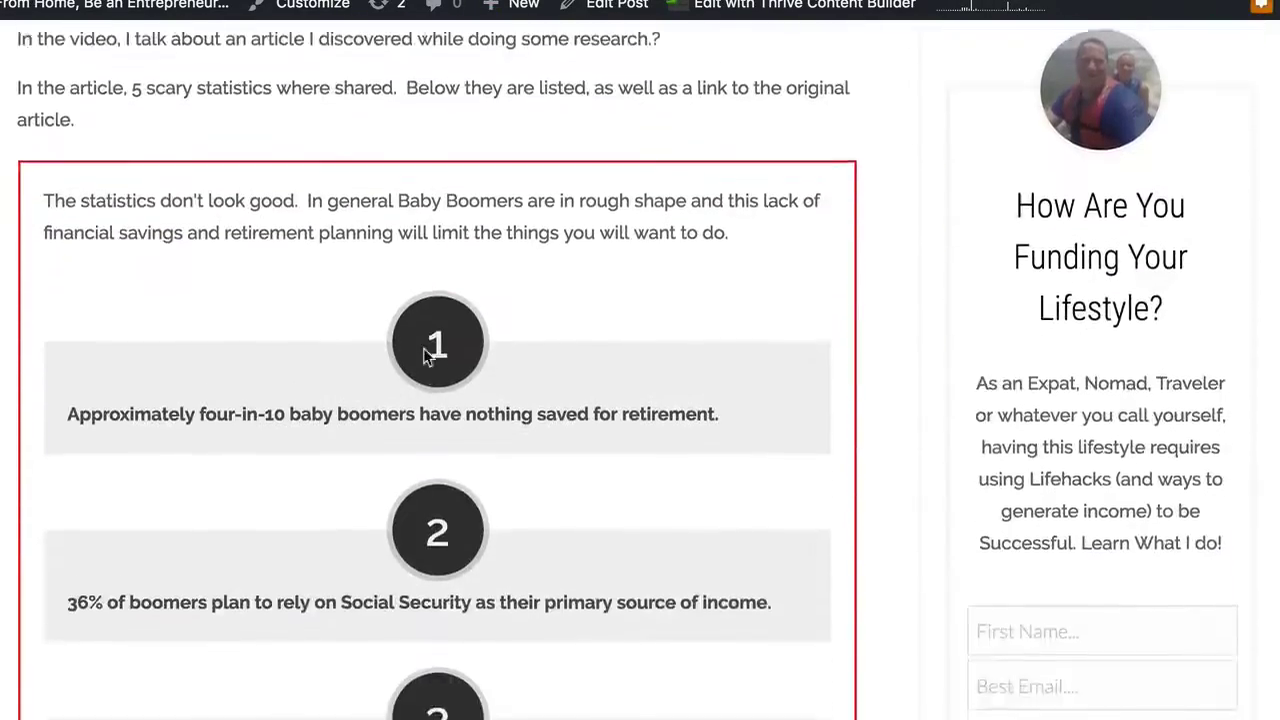
pyautogui.scroll(-10, 423, 351)
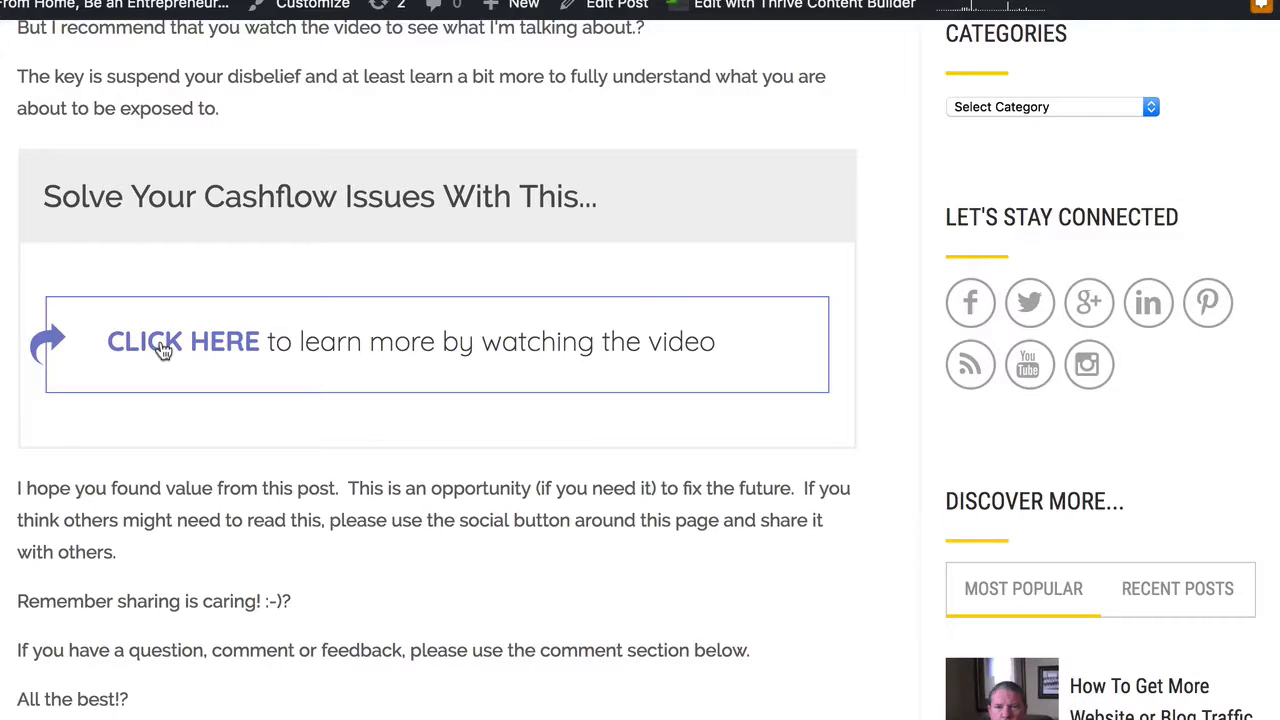
pyautogui.click(163, 345)
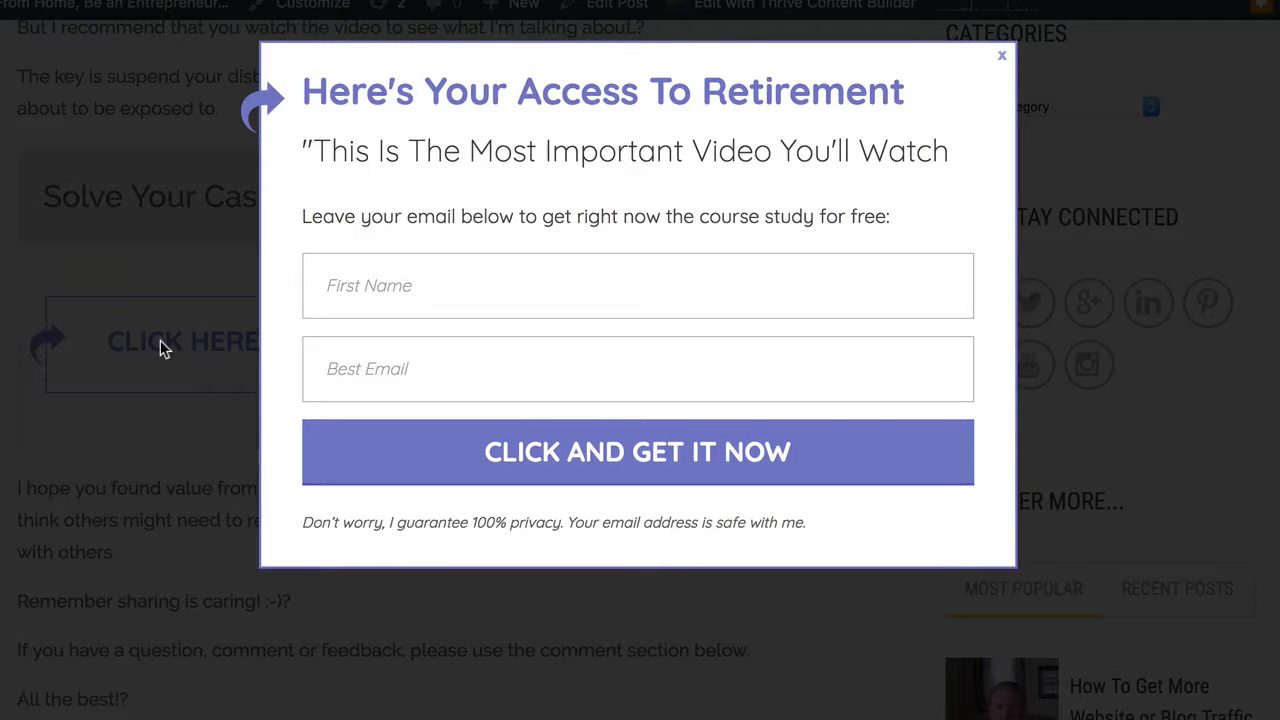
pyautogui.click(1004, 60)
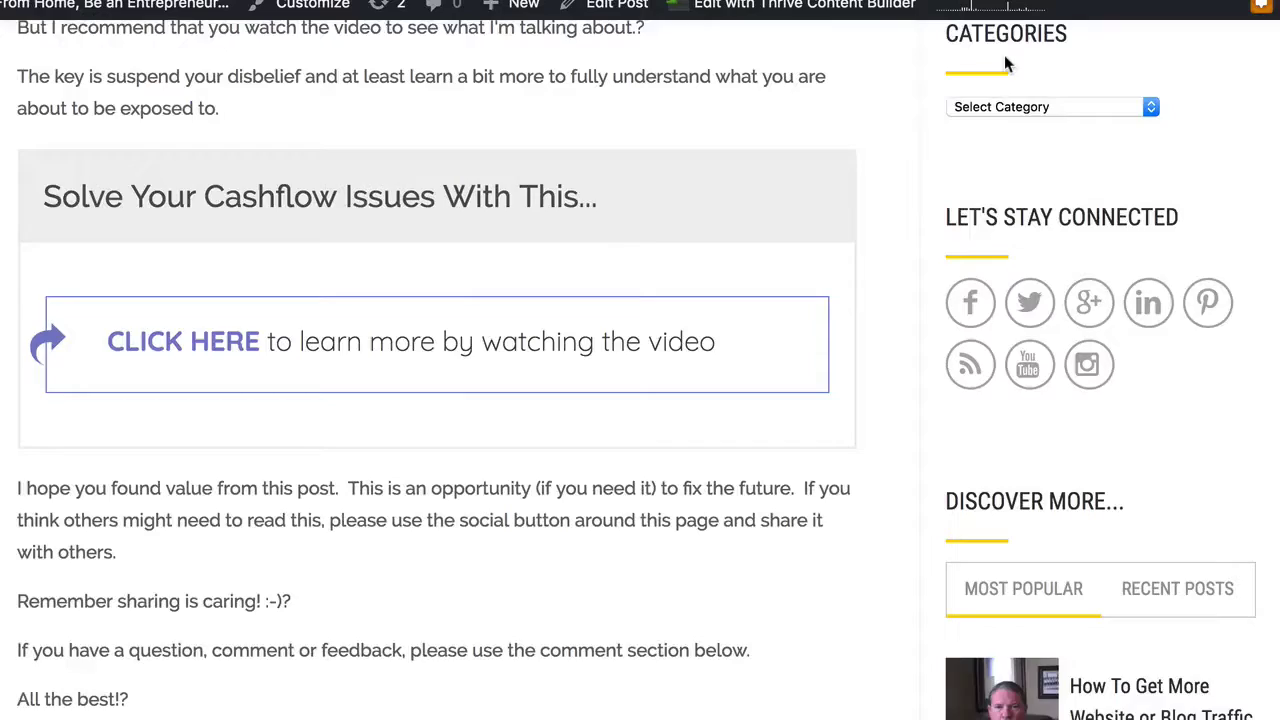
# Step: Examine the "How Are You Funding Your Lifestyle?" opt-in form beside the article
pyautogui.scroll(15, 1165, 267)
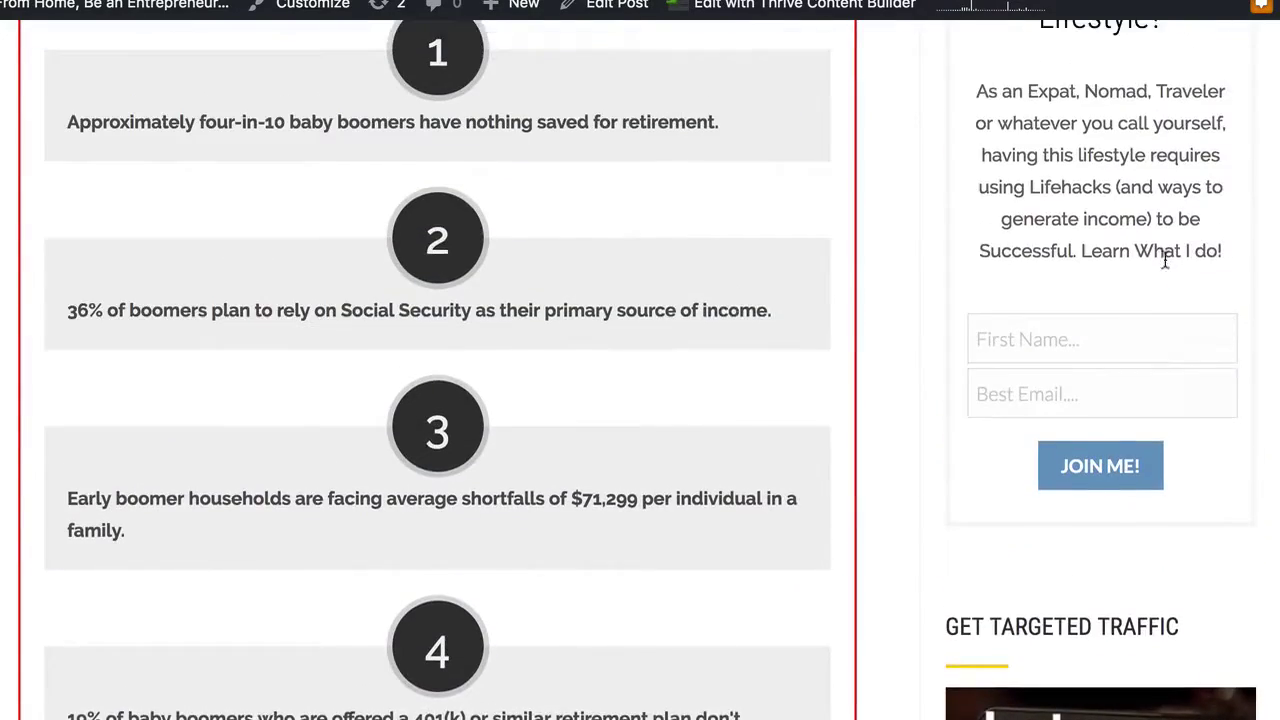
pyautogui.scroll(5, 1043, 190)
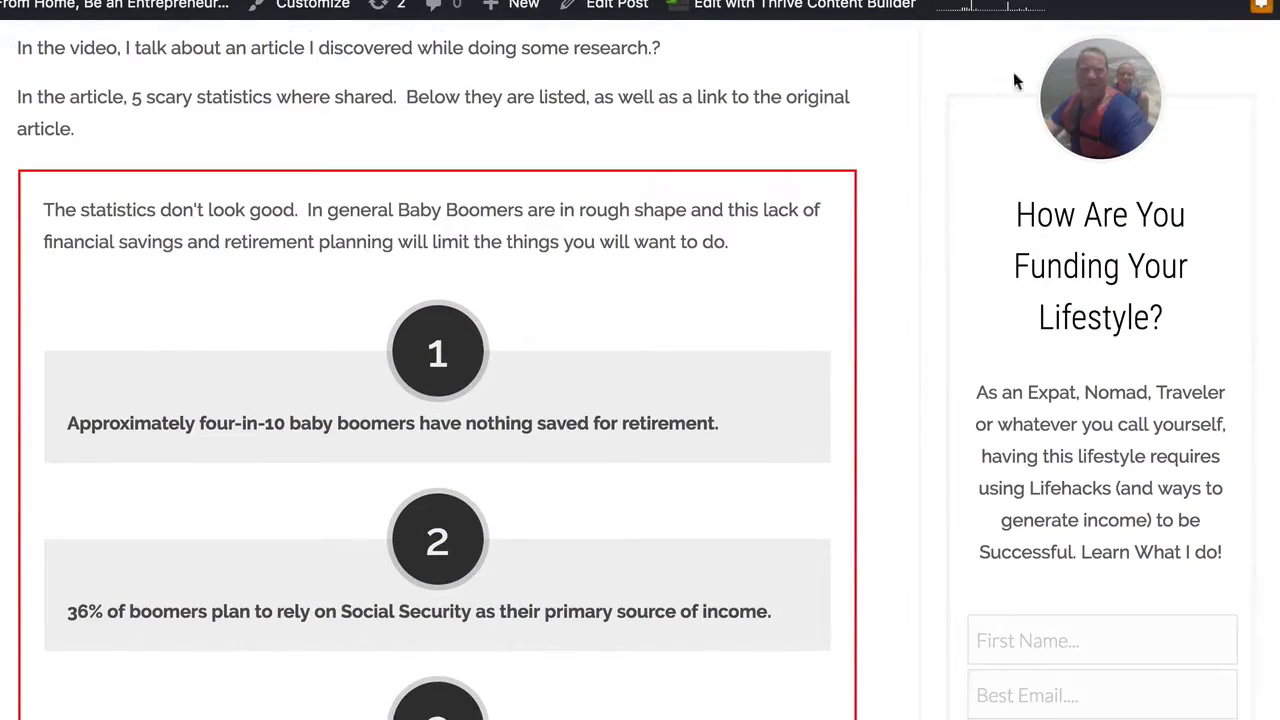
pyautogui.scroll(-5, 1051, 423)
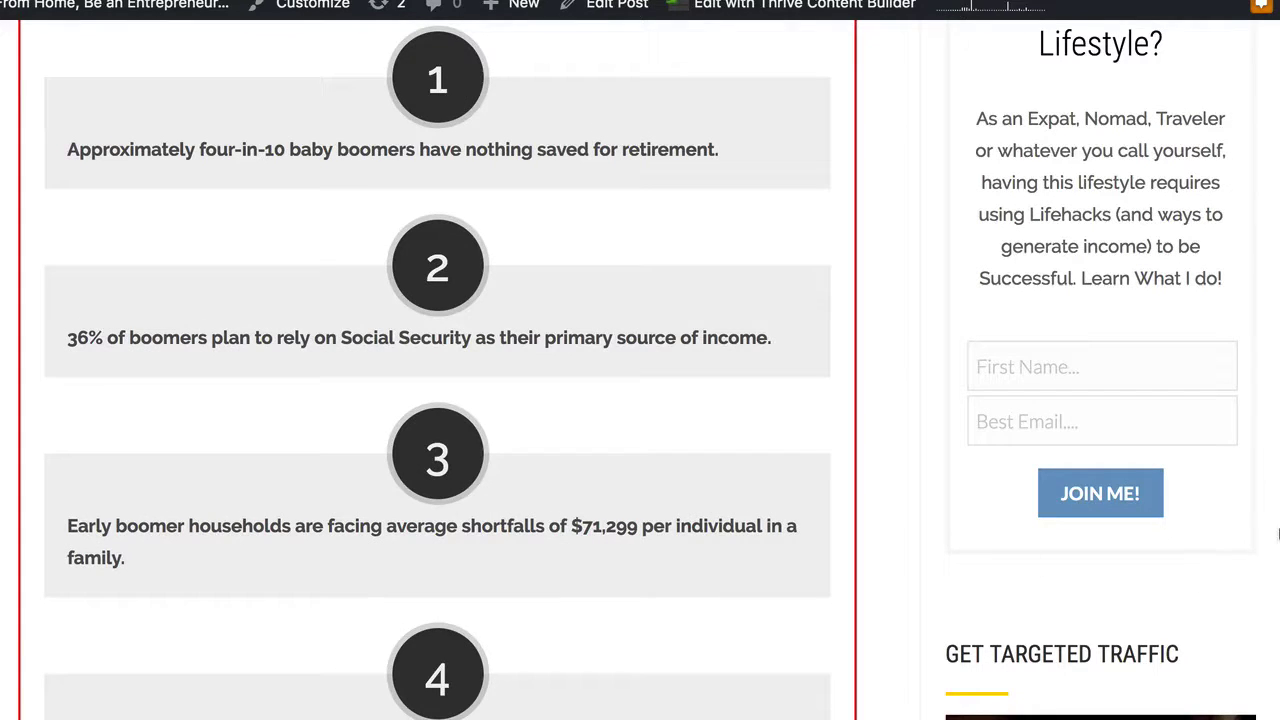
pyautogui.scroll(3, 1273, 503)
pyautogui.scroll(3, 1273, 503)
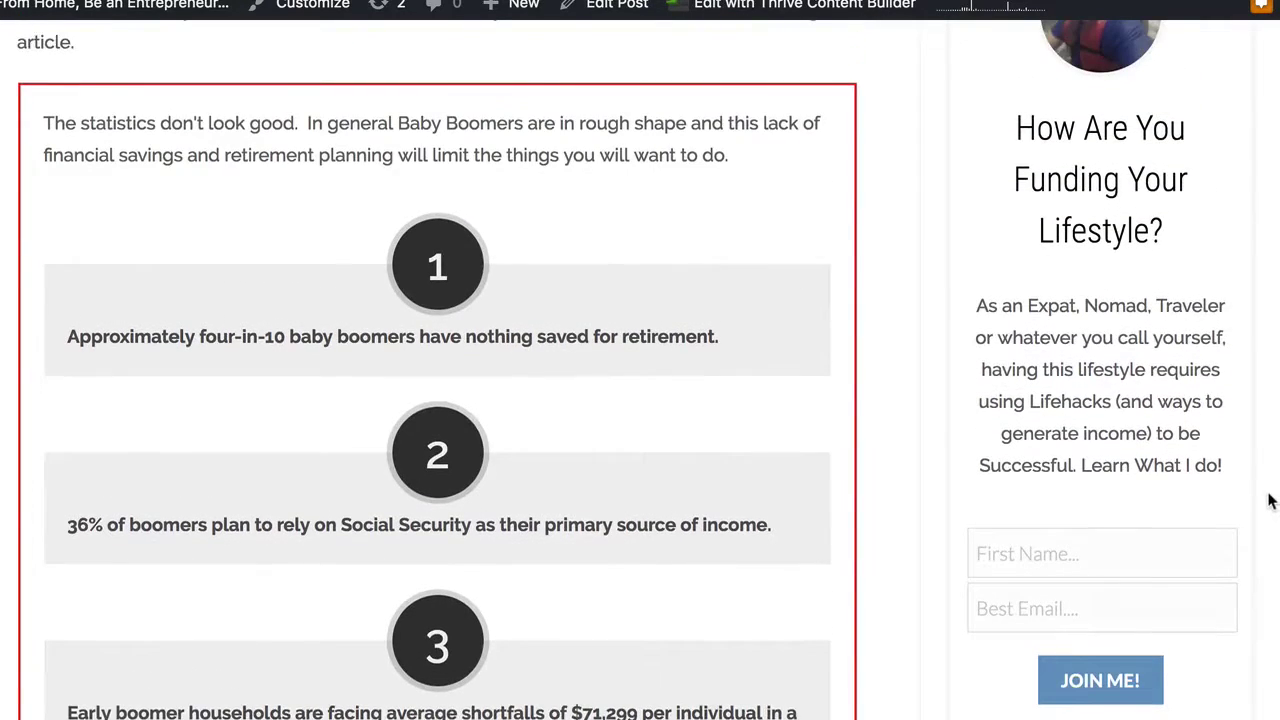
pyautogui.scroll(2, 1262, 500)
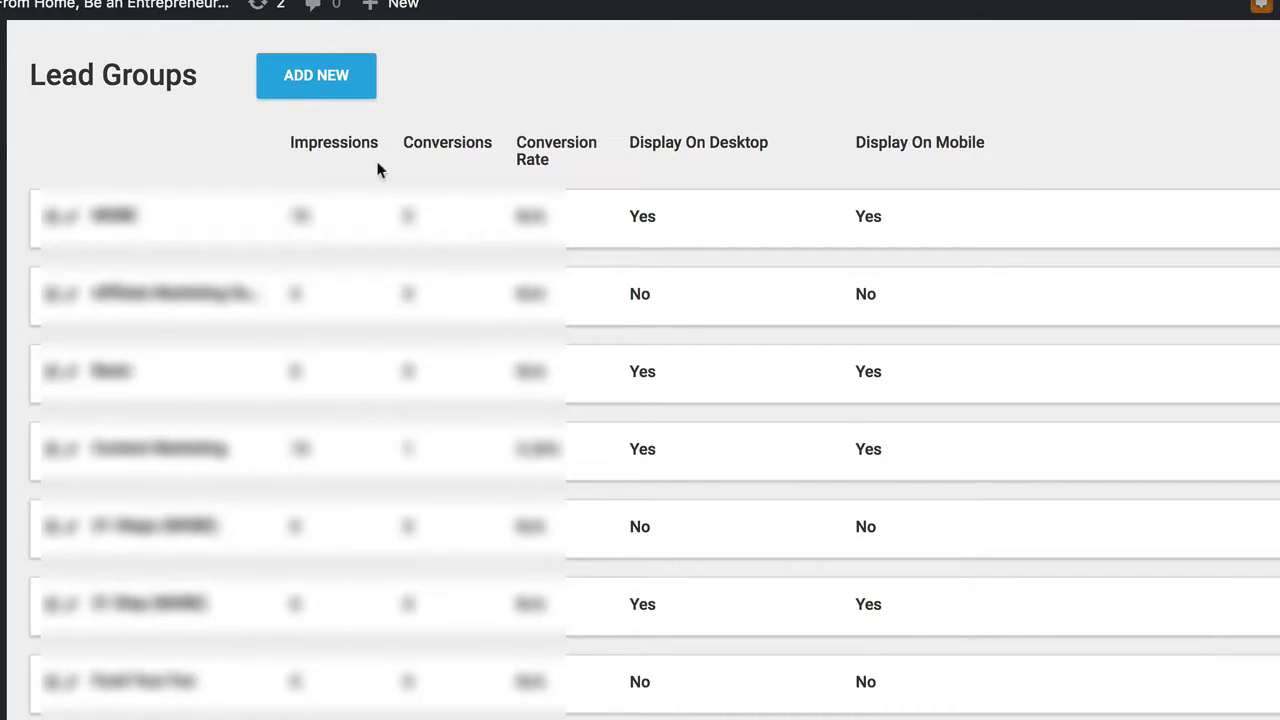
# Step: Add a new lead group named "Test 1"
pyautogui.click(308, 84)
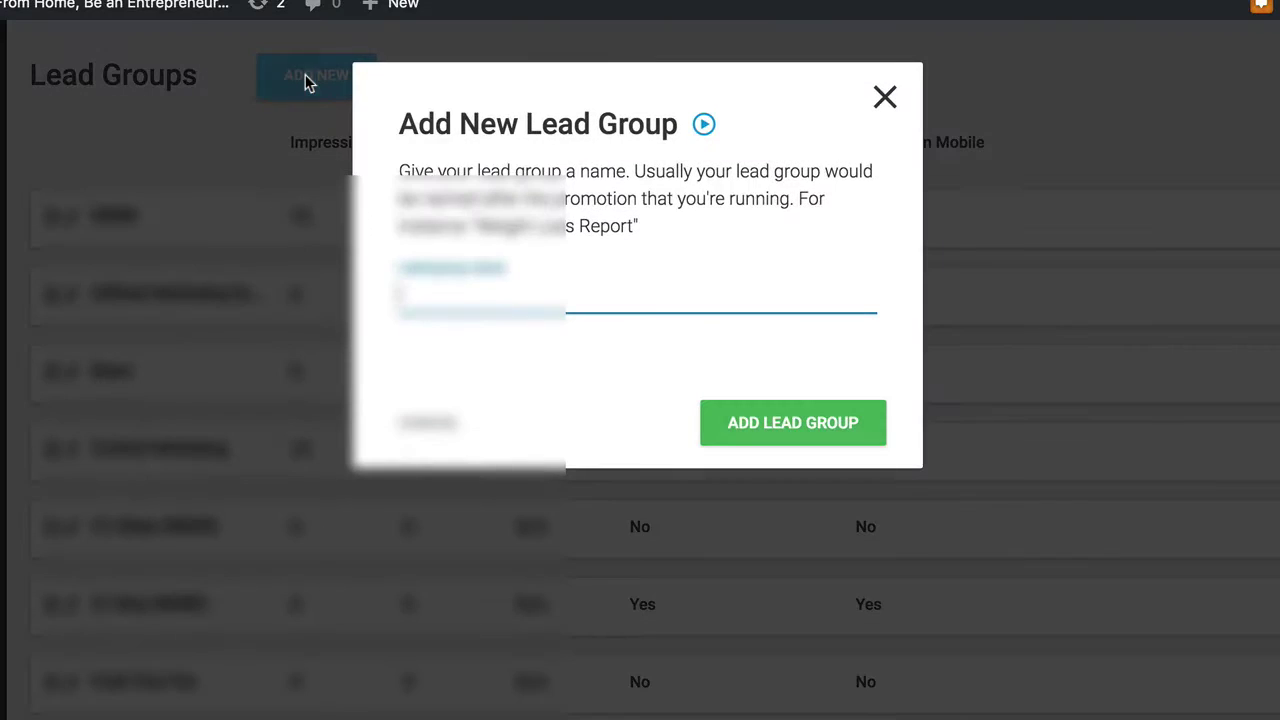
pyautogui.write('Test')
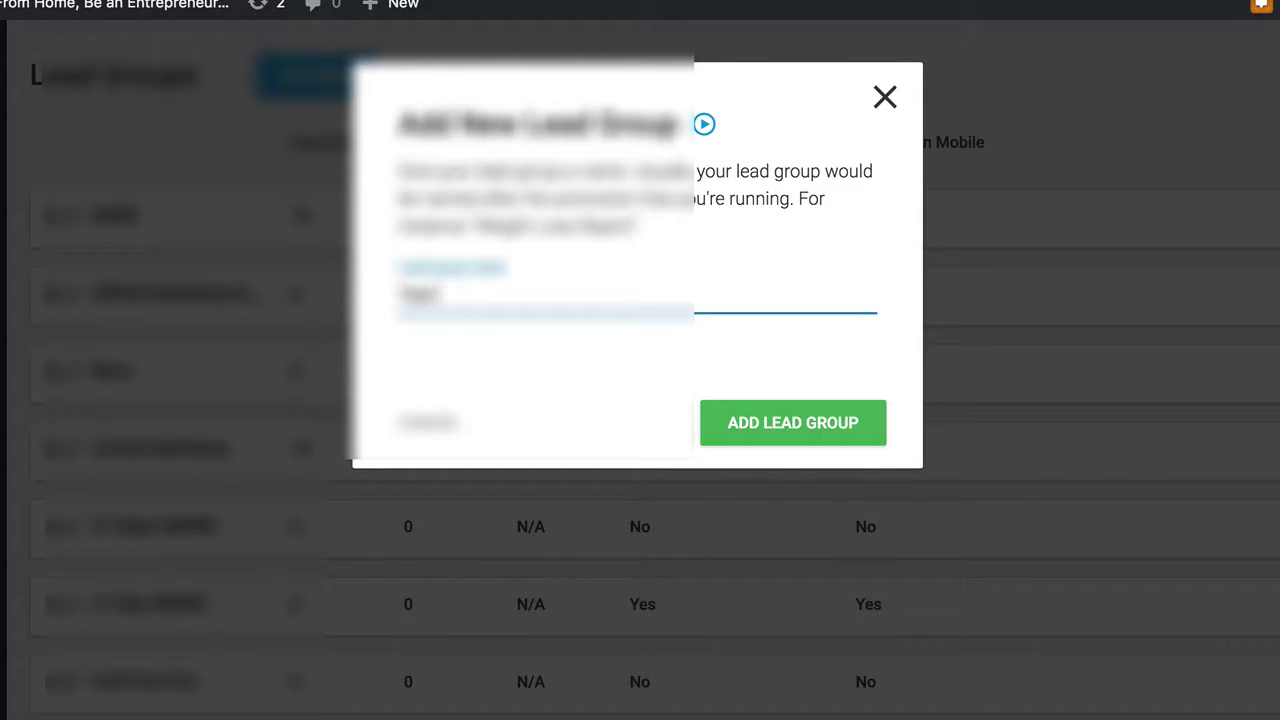
pyautogui.write(' 1')
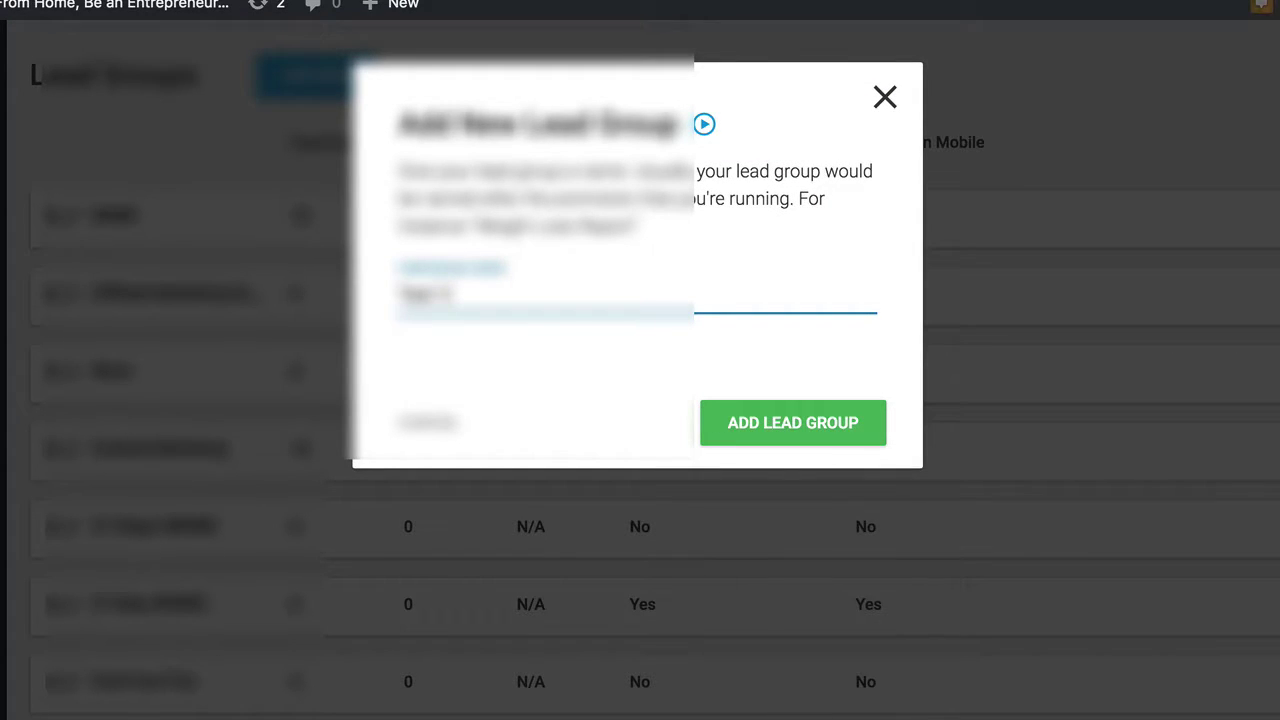
pyautogui.click(786, 428)
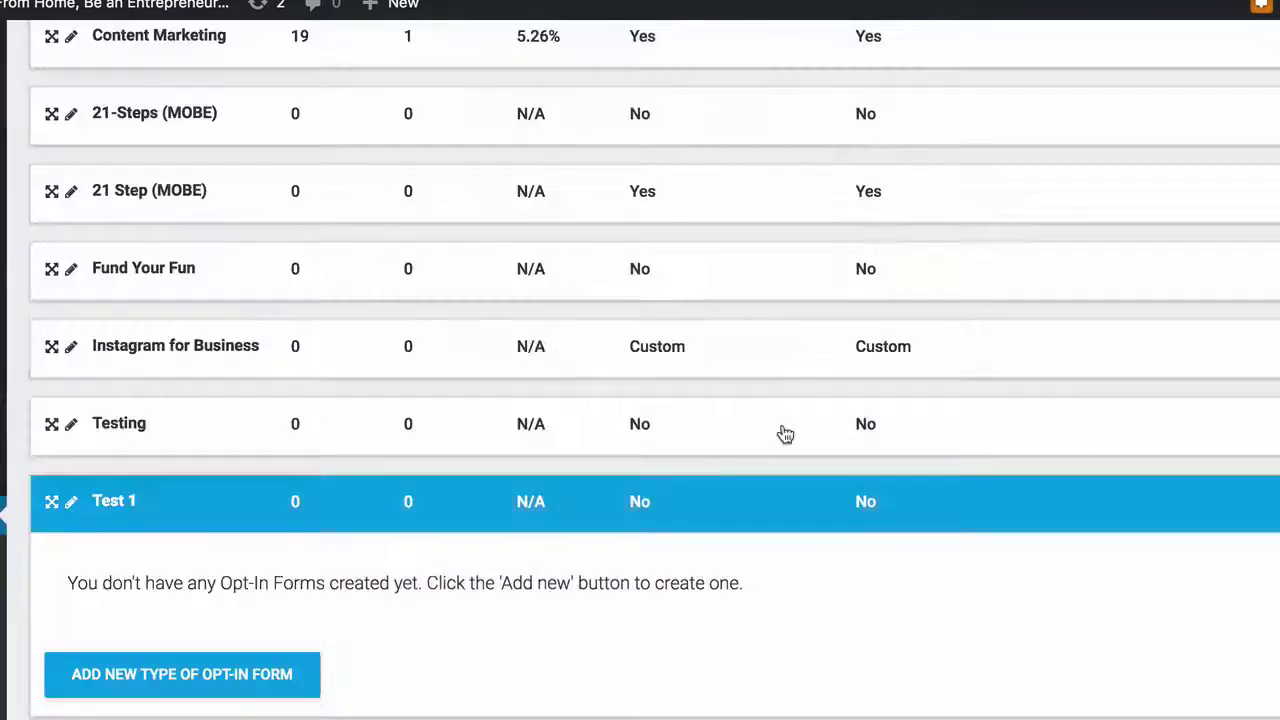
pyautogui.scroll(-6, 783, 429)
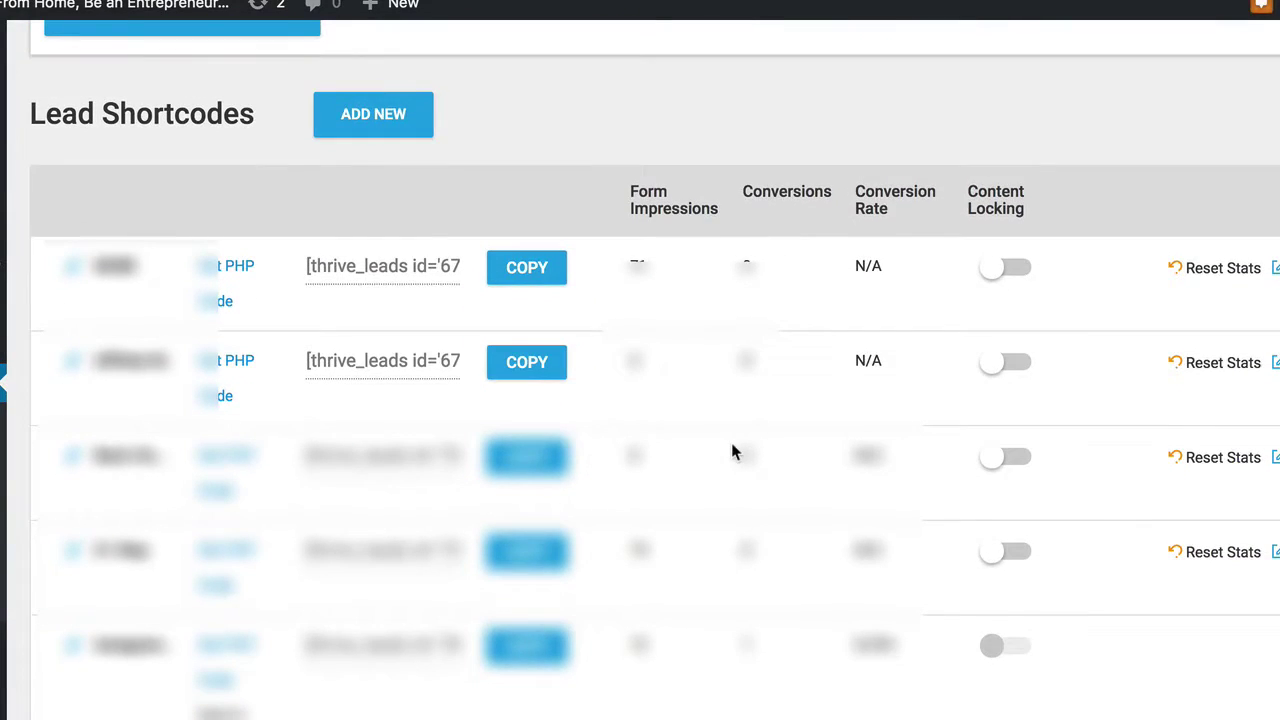
pyautogui.scroll(5, 731, 452)
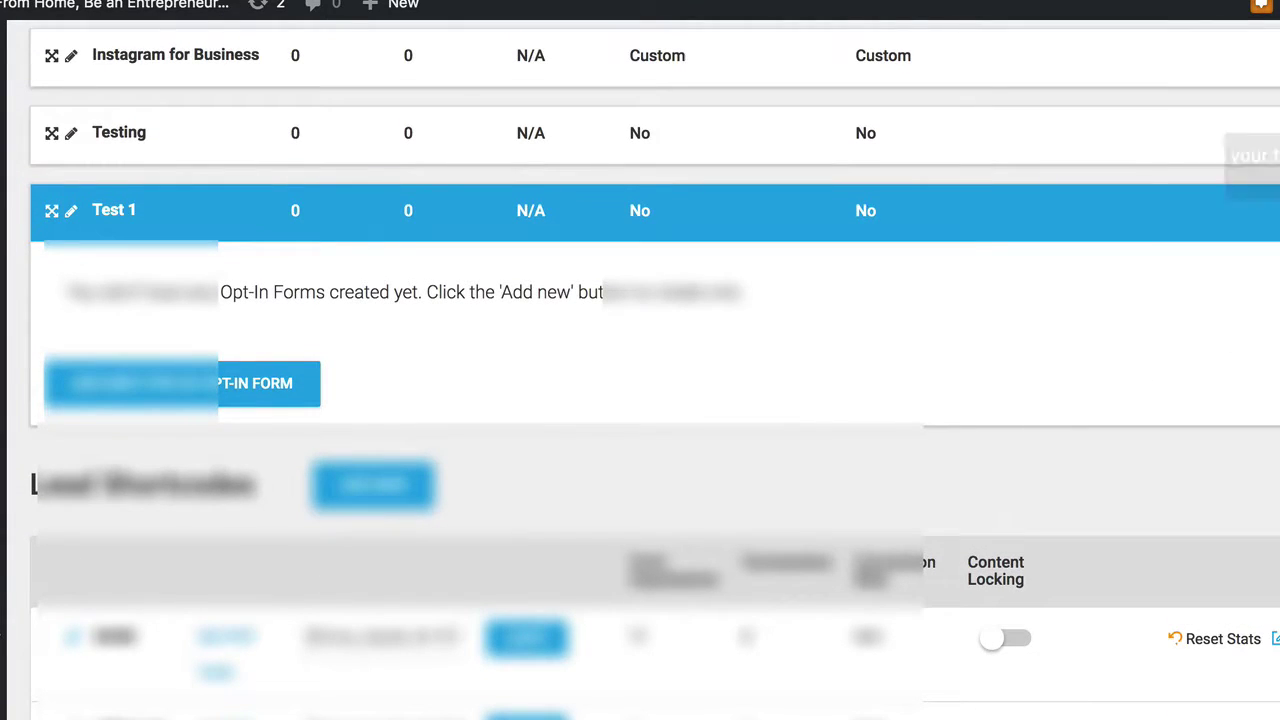
# Step: Inspect the Posts and Pages targeting options in the Test 1 display settings, and close them without saving
pyautogui.scroll(-1, 252, 242)
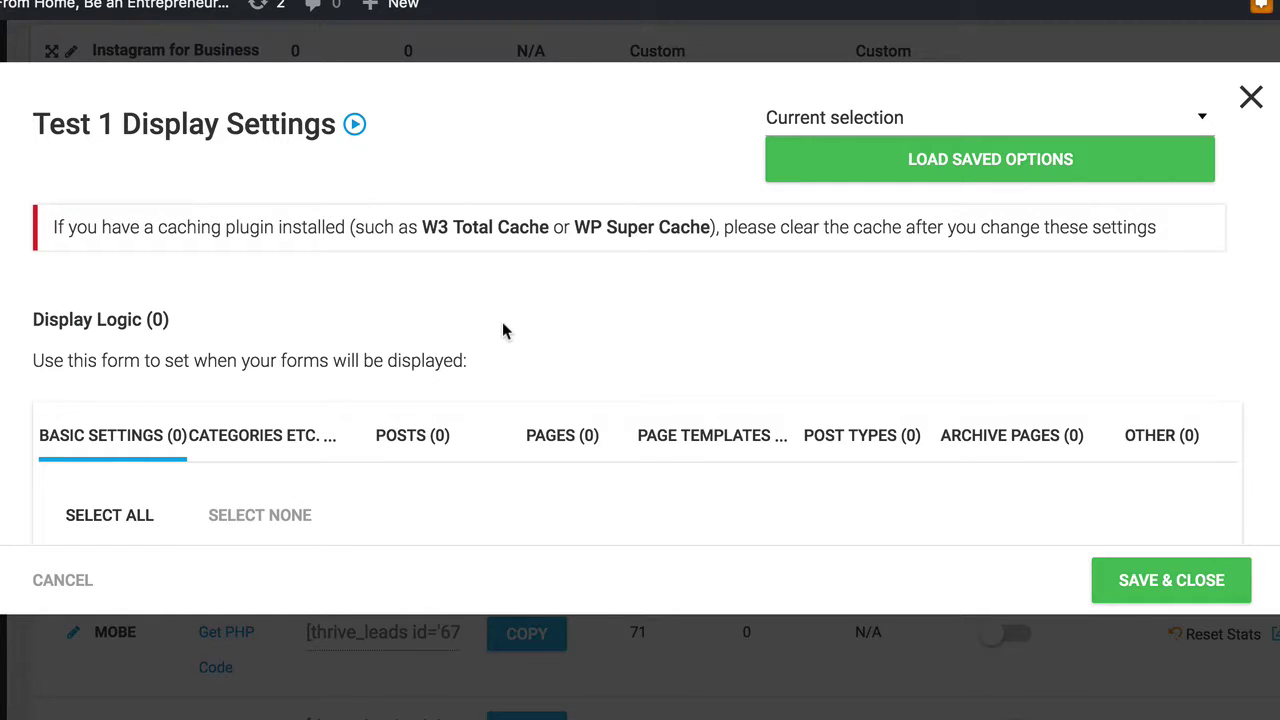
pyautogui.click(396, 438)
pyautogui.scroll(-5, 506, 443)
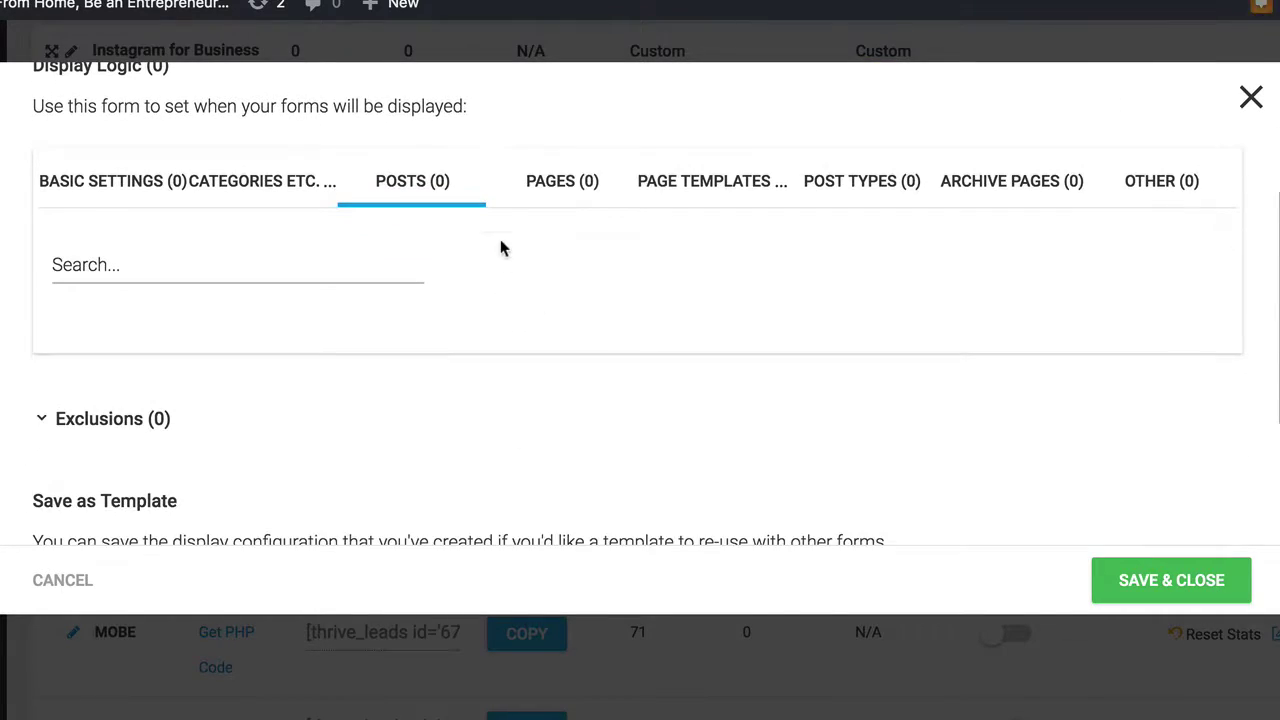
pyautogui.click(541, 190)
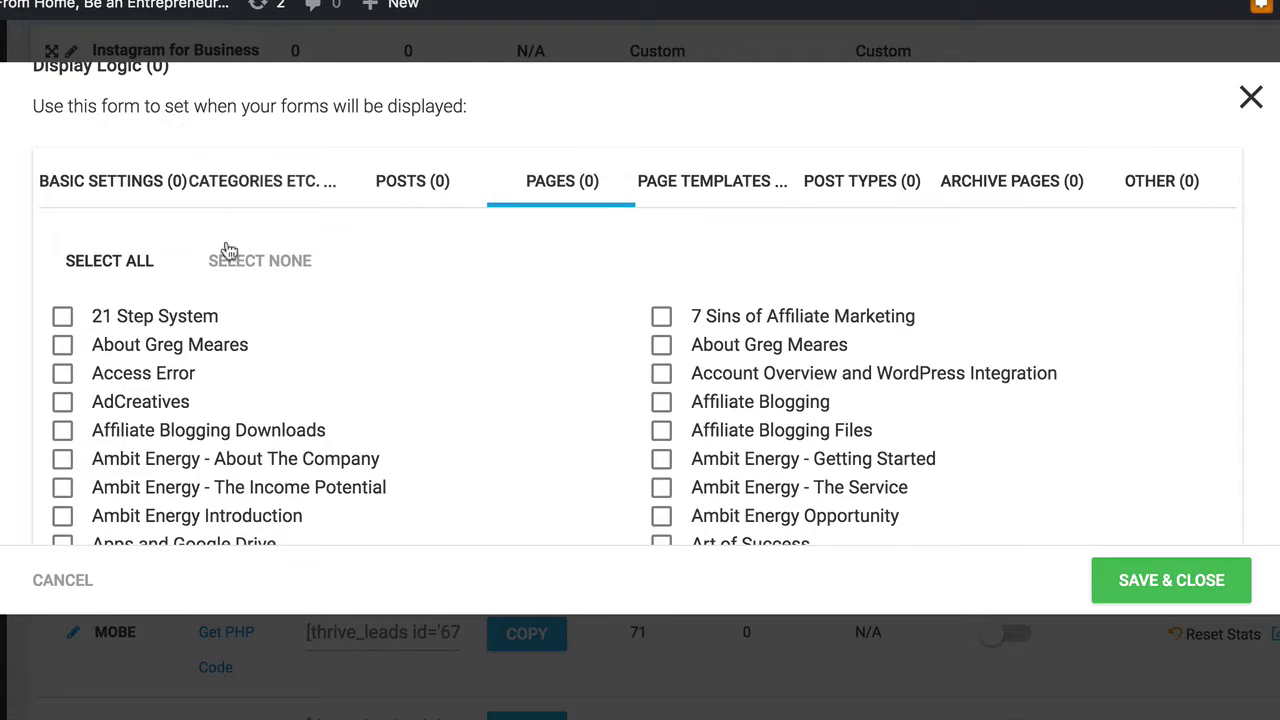
pyautogui.scroll(3, 283, 302)
pyautogui.scroll(-2, 283, 302)
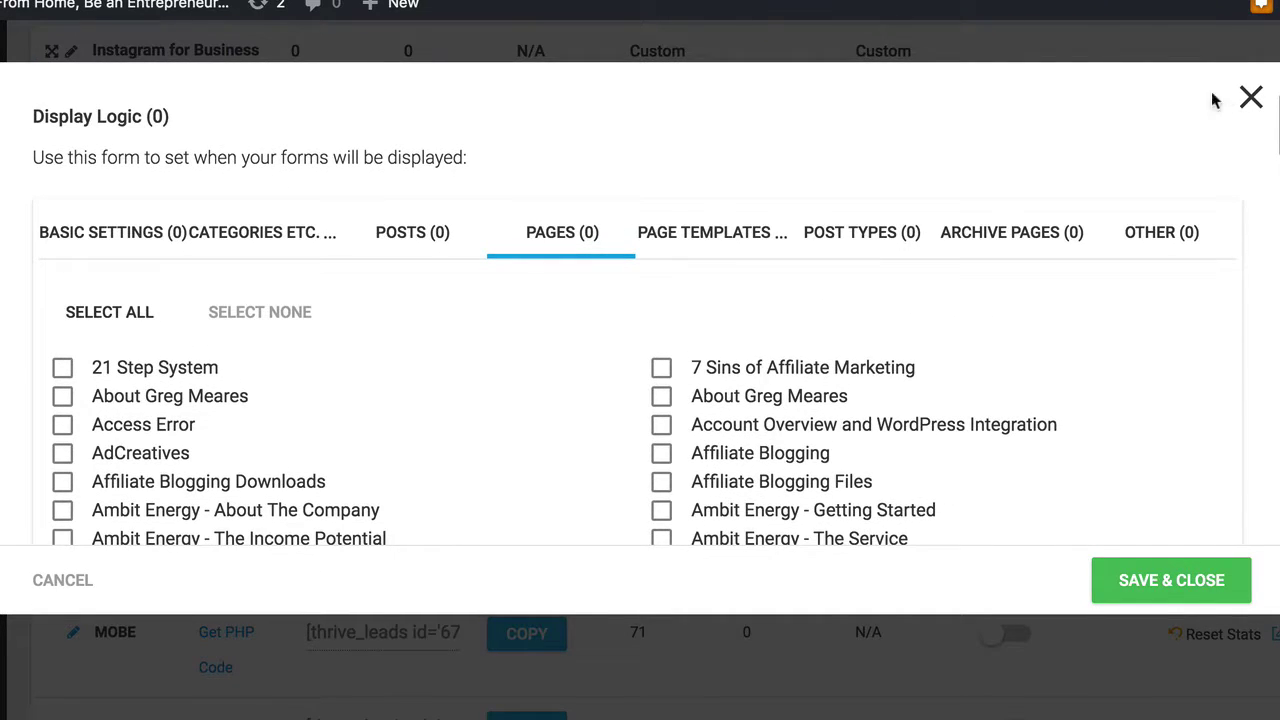
pyautogui.click(1251, 100)
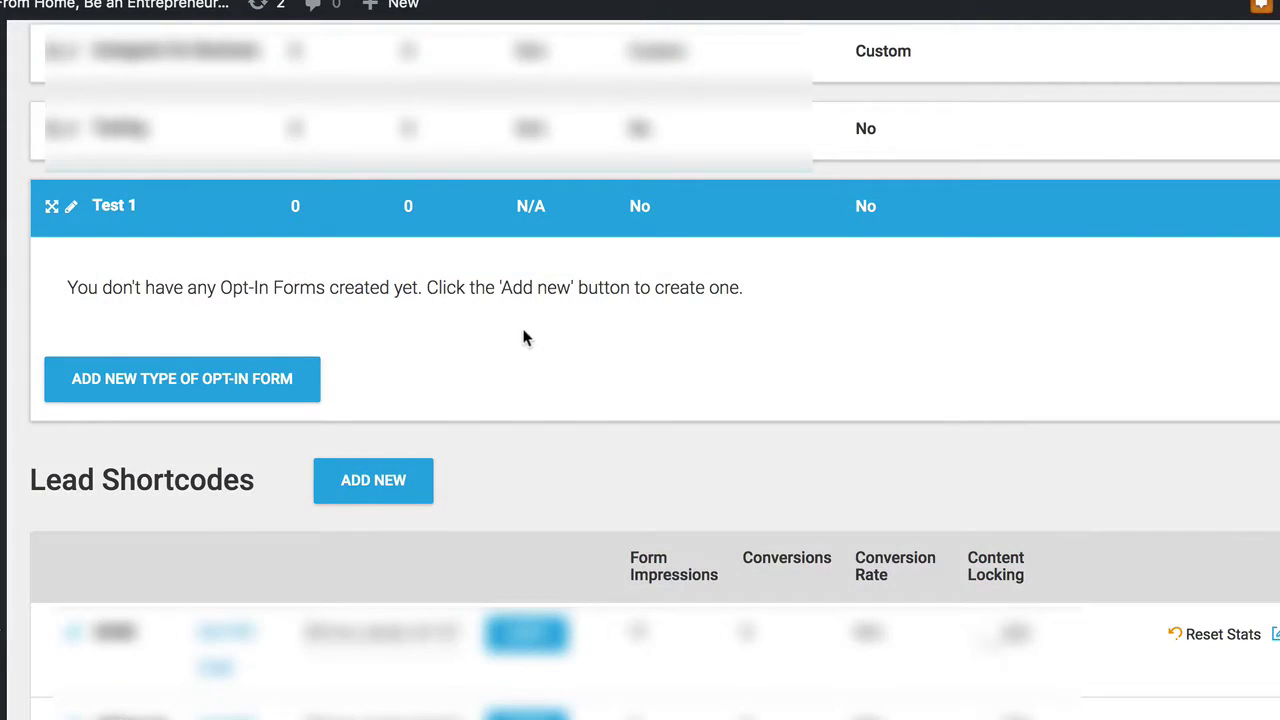
# Step: Add a Lightbox opt-in form type to the Test 1 lead group and open its forms page
pyautogui.click(190, 393)
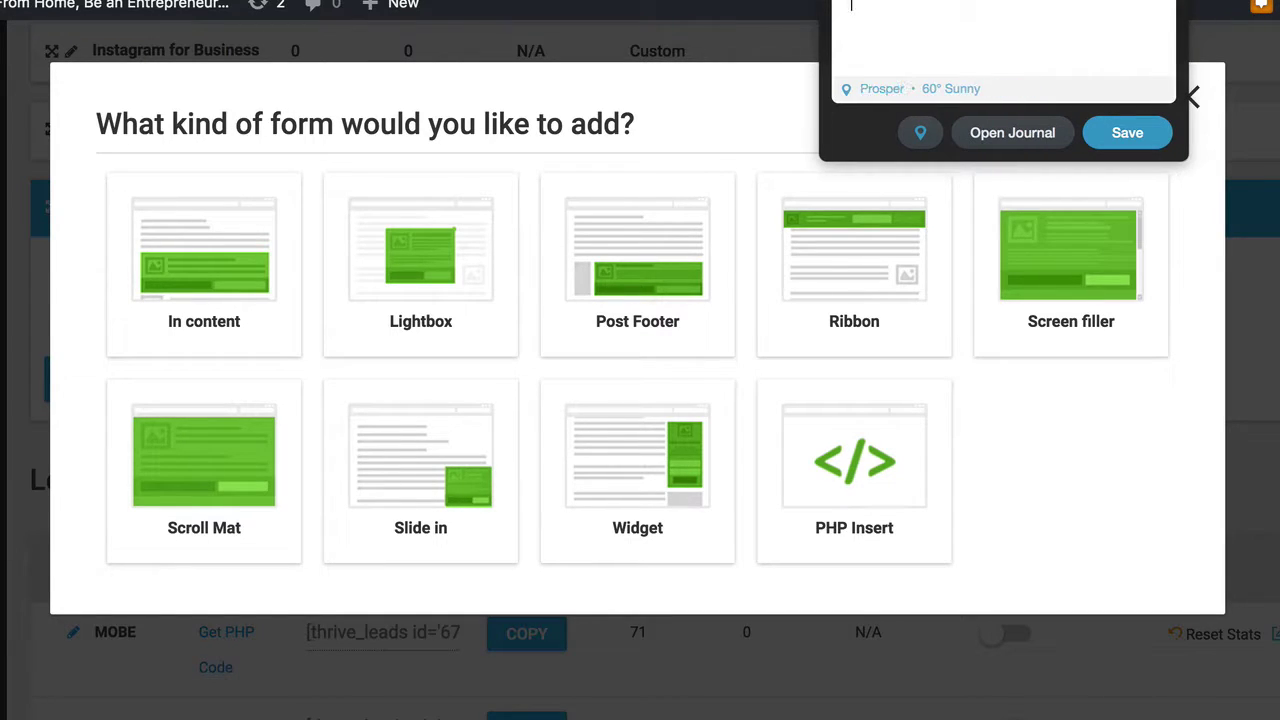
pyautogui.press('Escape')
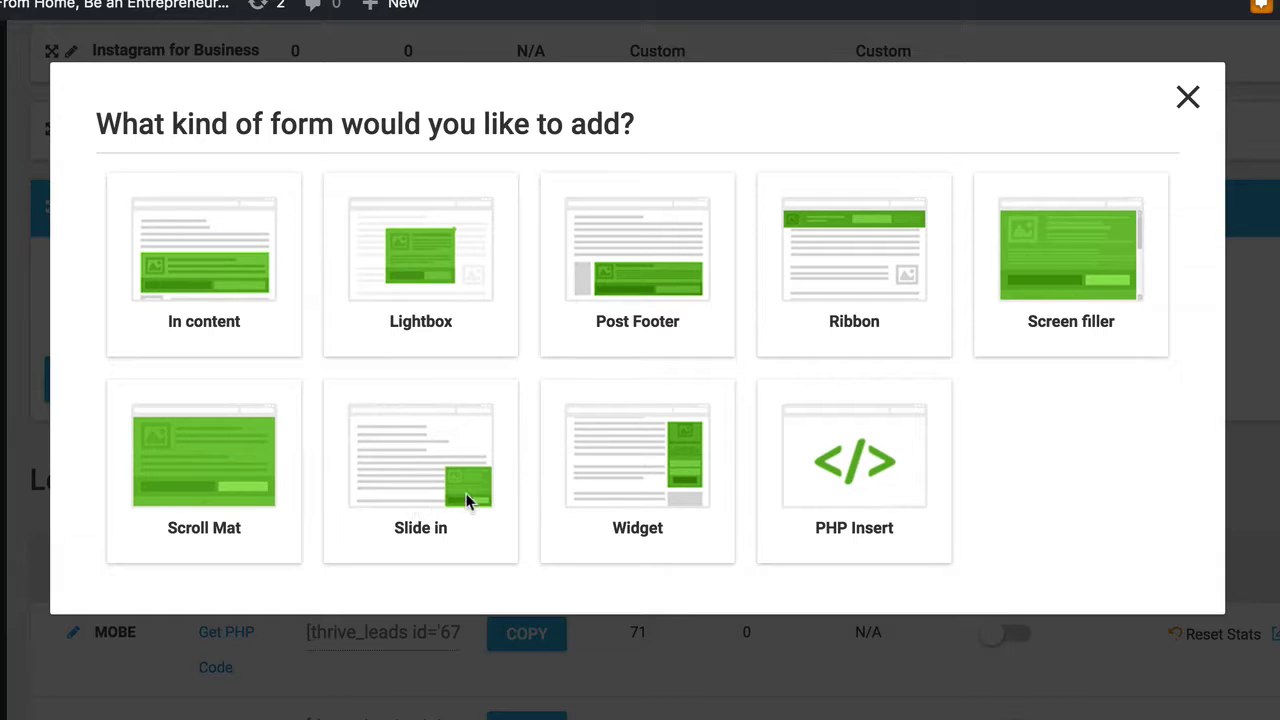
pyautogui.scroll(-2, 621, 500)
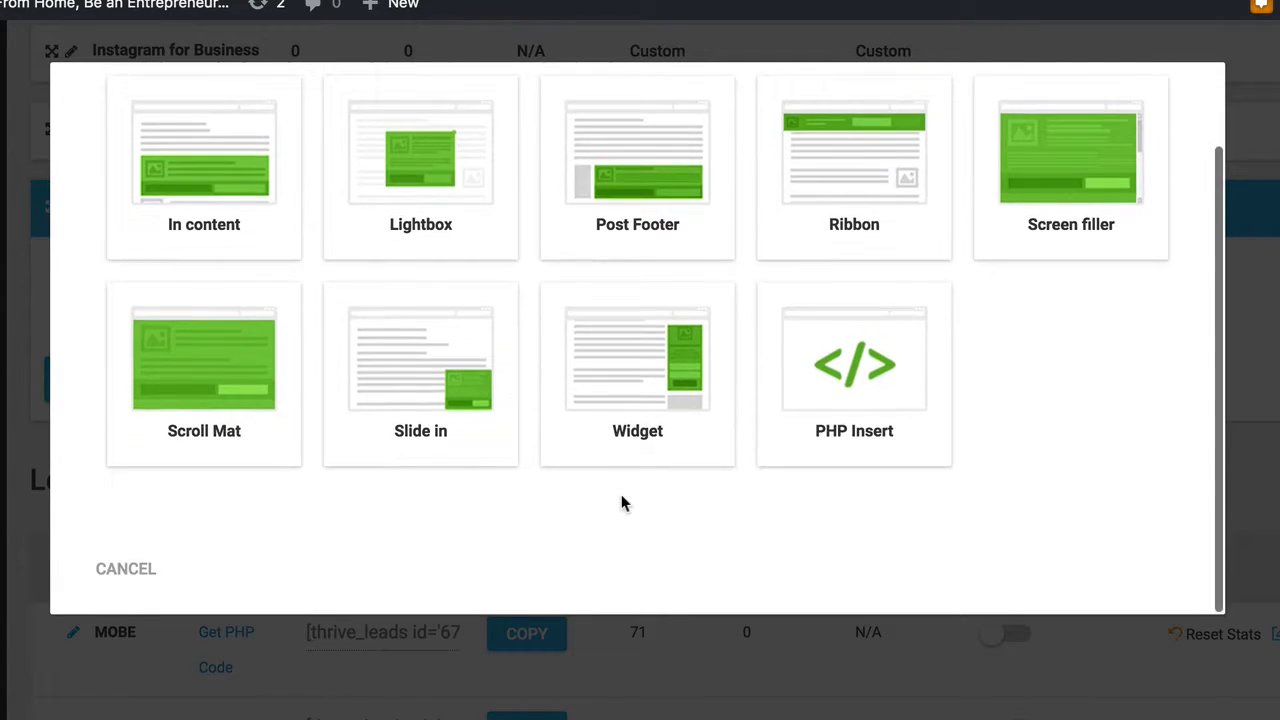
pyautogui.scroll(2, 621, 500)
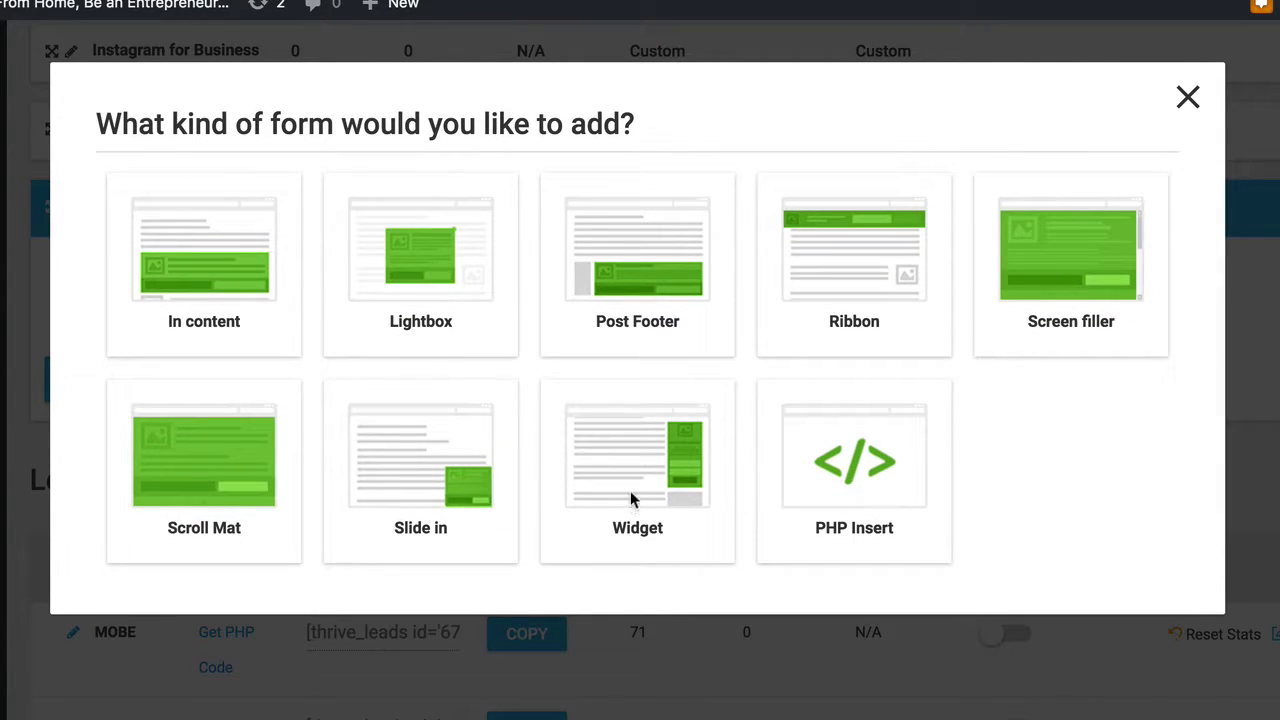
pyautogui.click(414, 270)
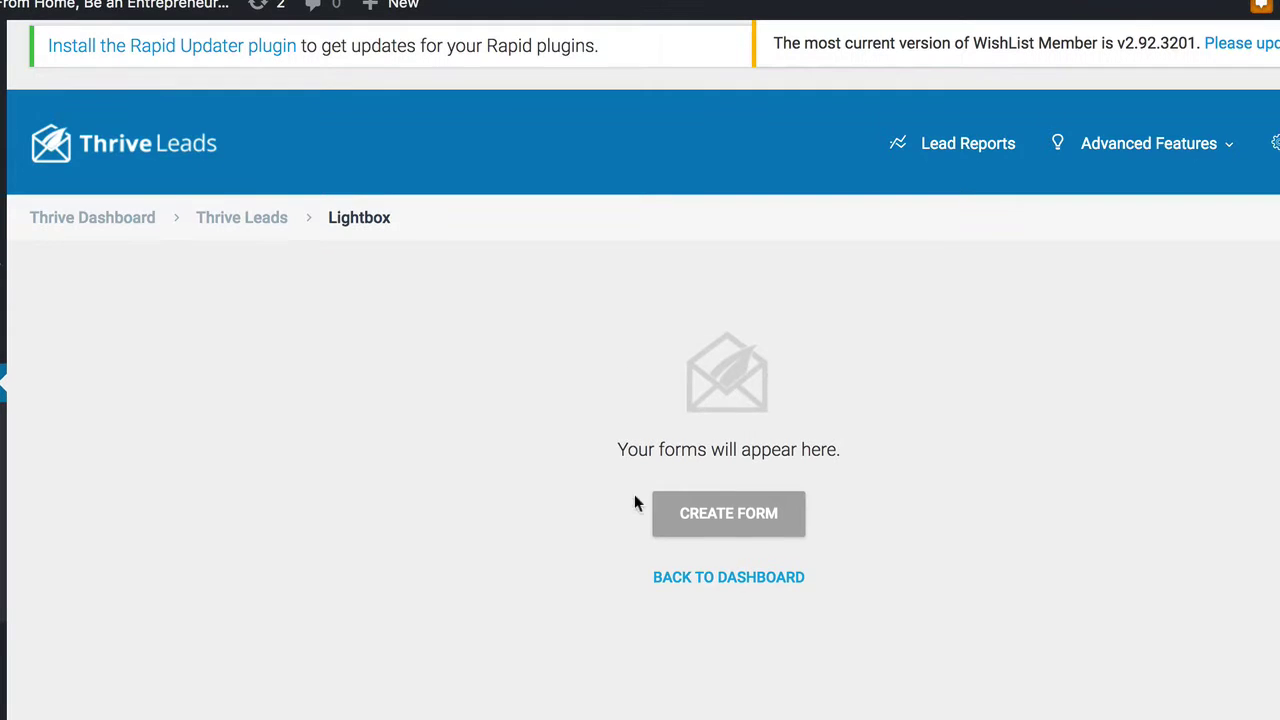
# Step: Create a form named "Test 1" for the Lightbox form type
pyautogui.click(745, 510)
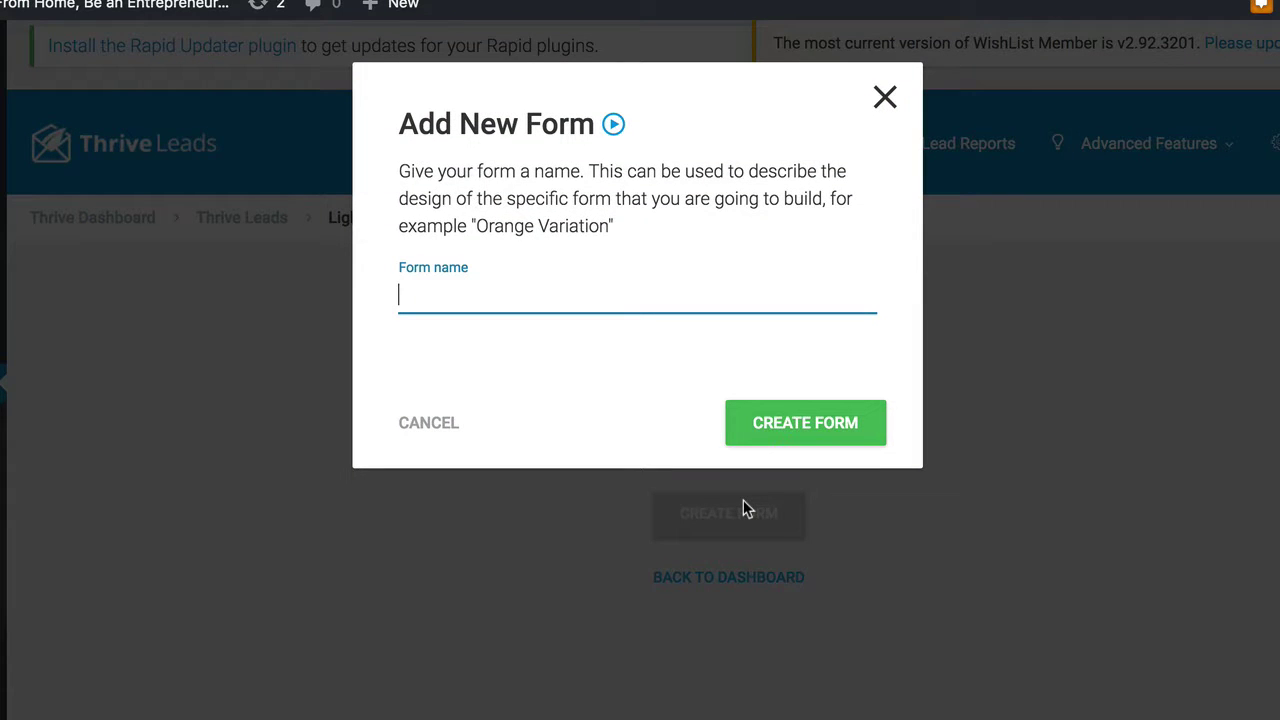
pyautogui.write('Test 1')
pyautogui.click(776, 444)
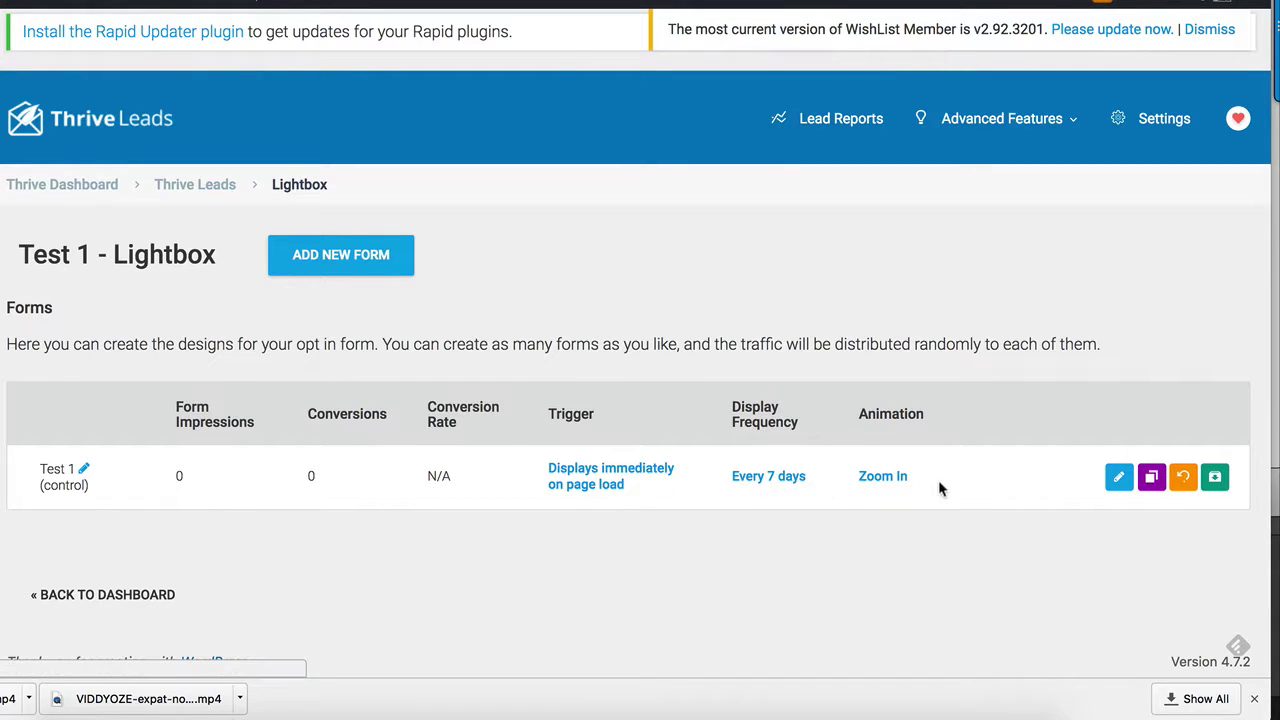
# Step: Open the Test 1 form's design and apply the Lightbox Set 022 template to it
pyautogui.click(1119, 479)
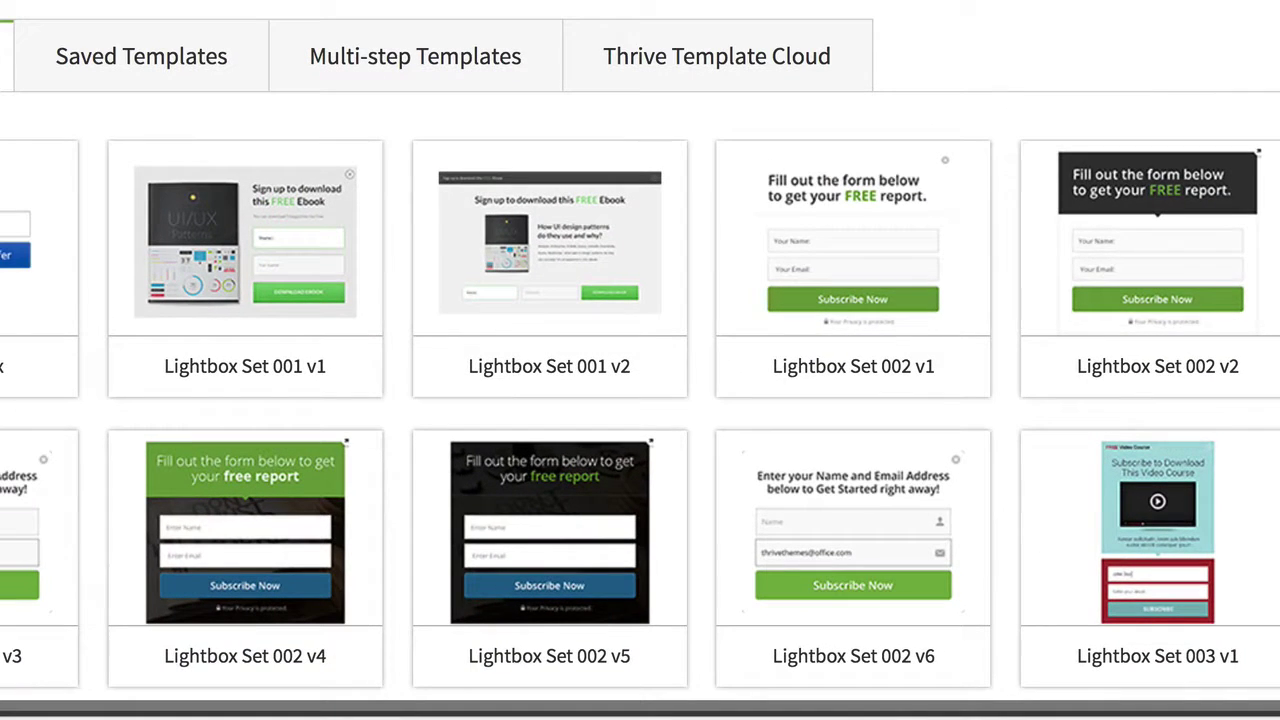
pyautogui.scroll(-3, 640, 400)
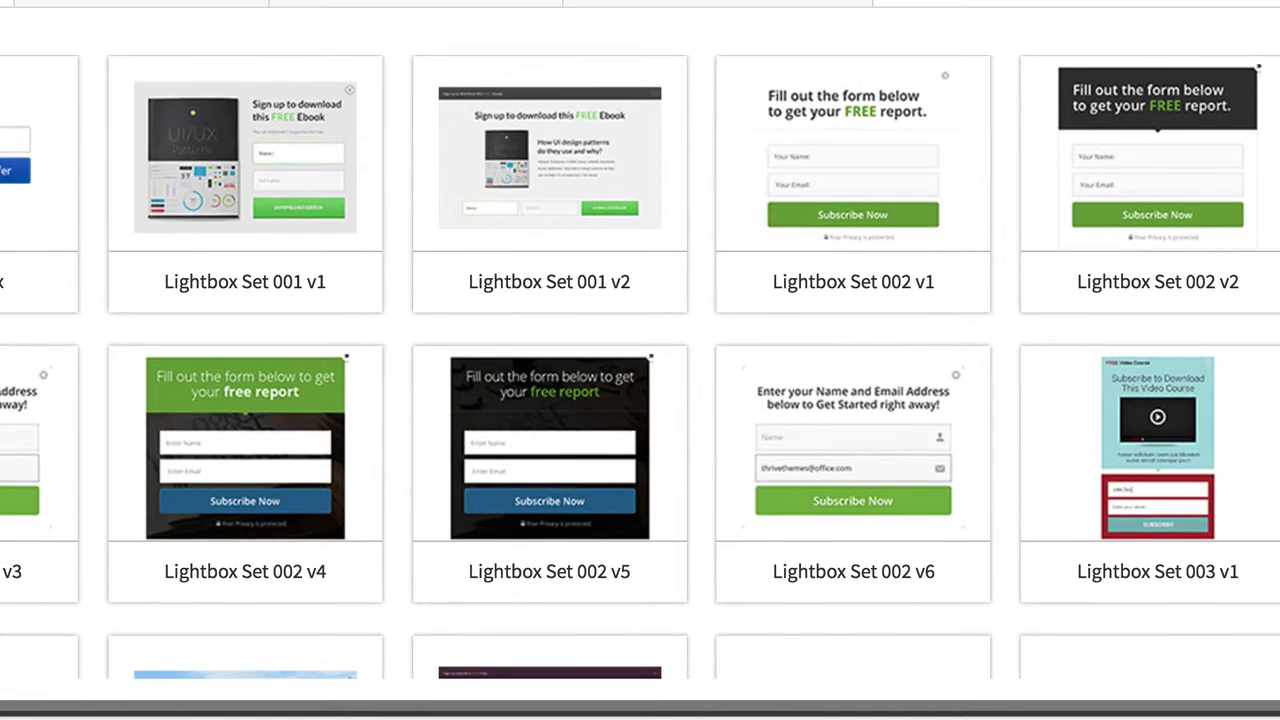
pyautogui.scroll(-5, 640, 300)
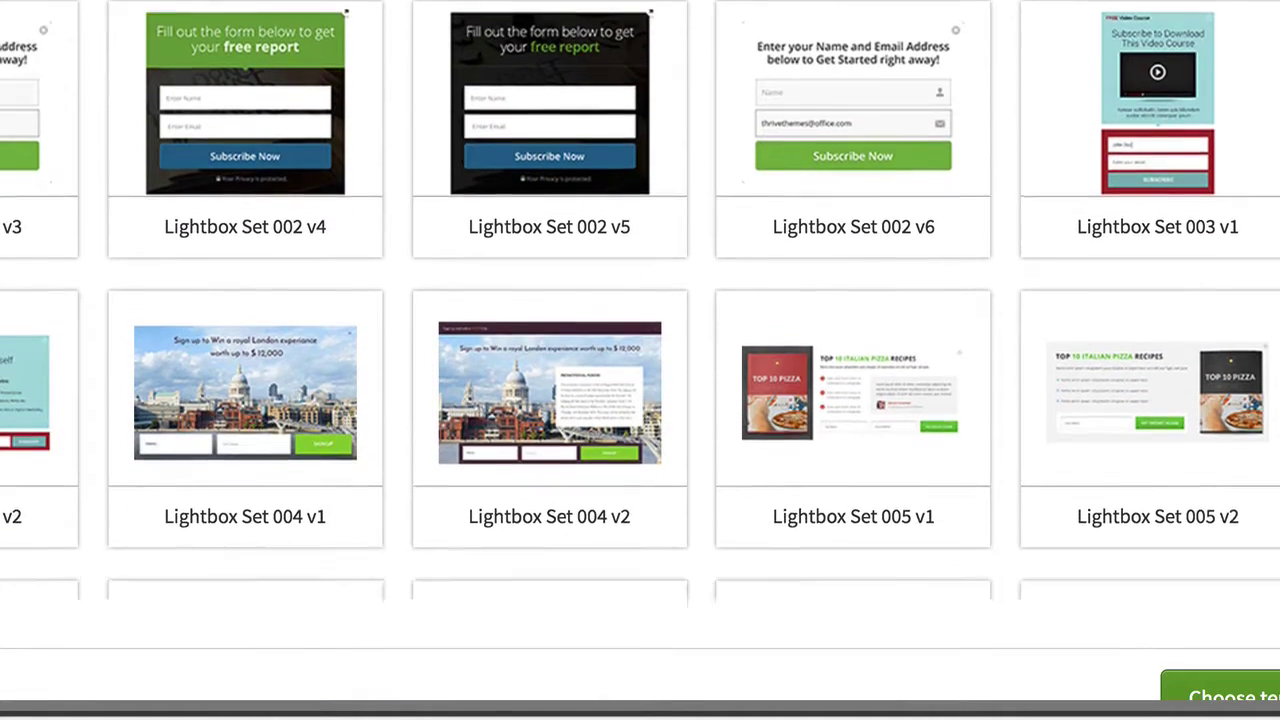
pyautogui.scroll(-3, 640, 300)
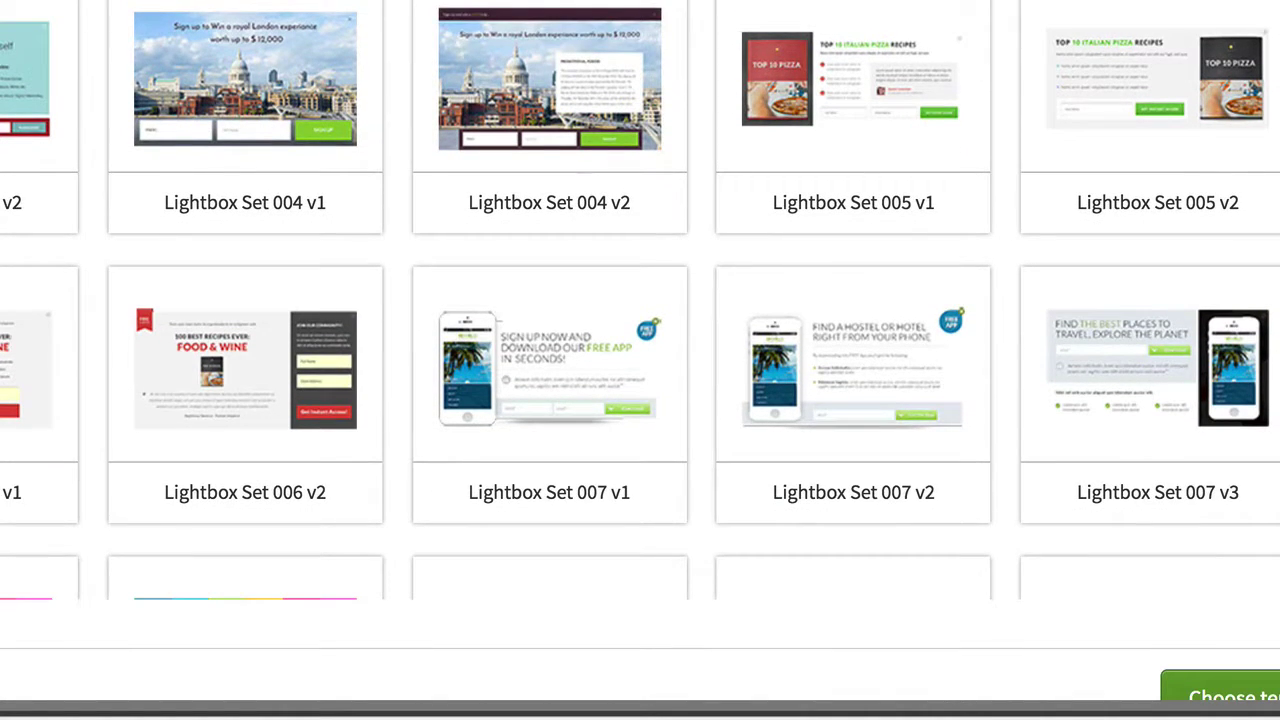
pyautogui.scroll(-4, 640, 300)
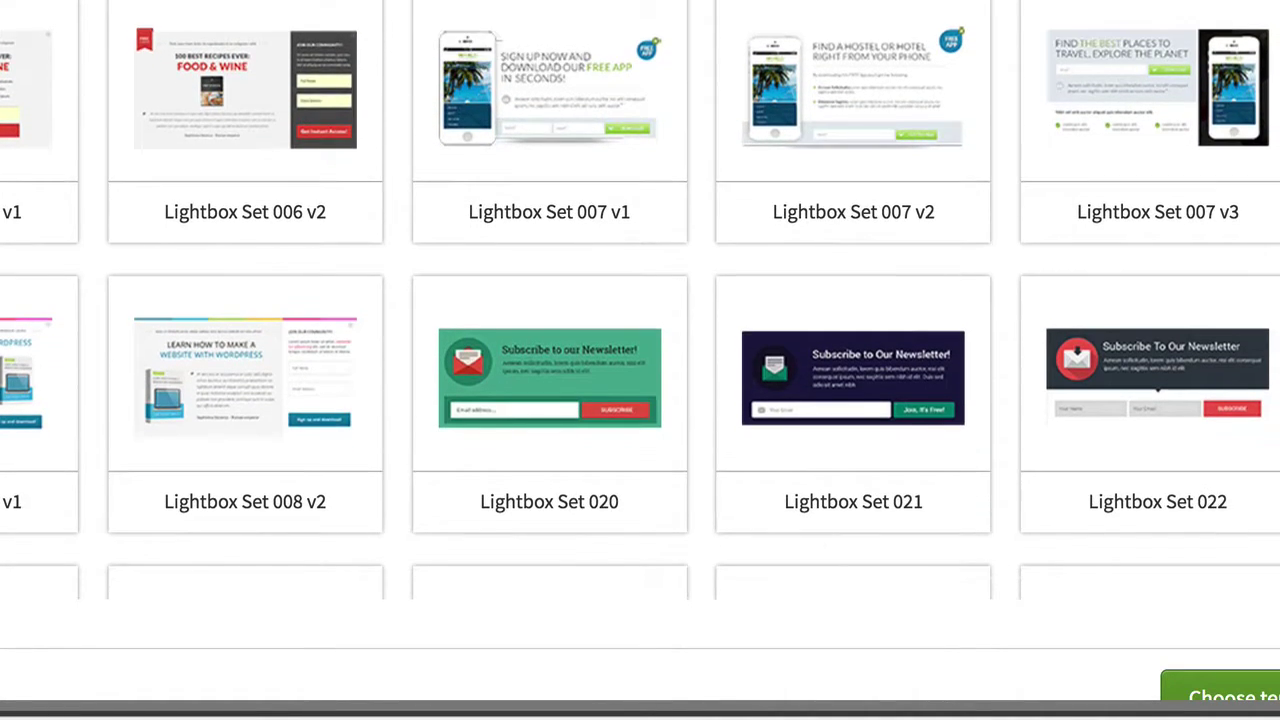
pyautogui.scroll(-8, 640, 300)
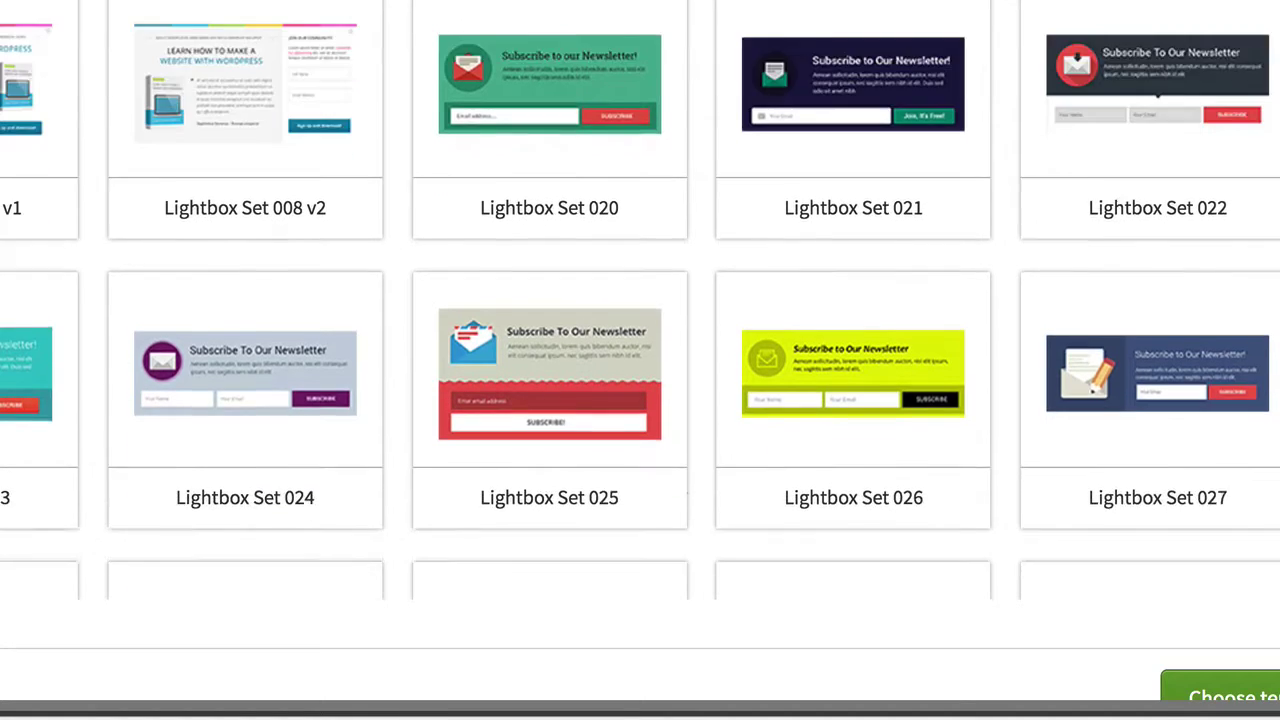
pyautogui.scroll(-4, 640, 300)
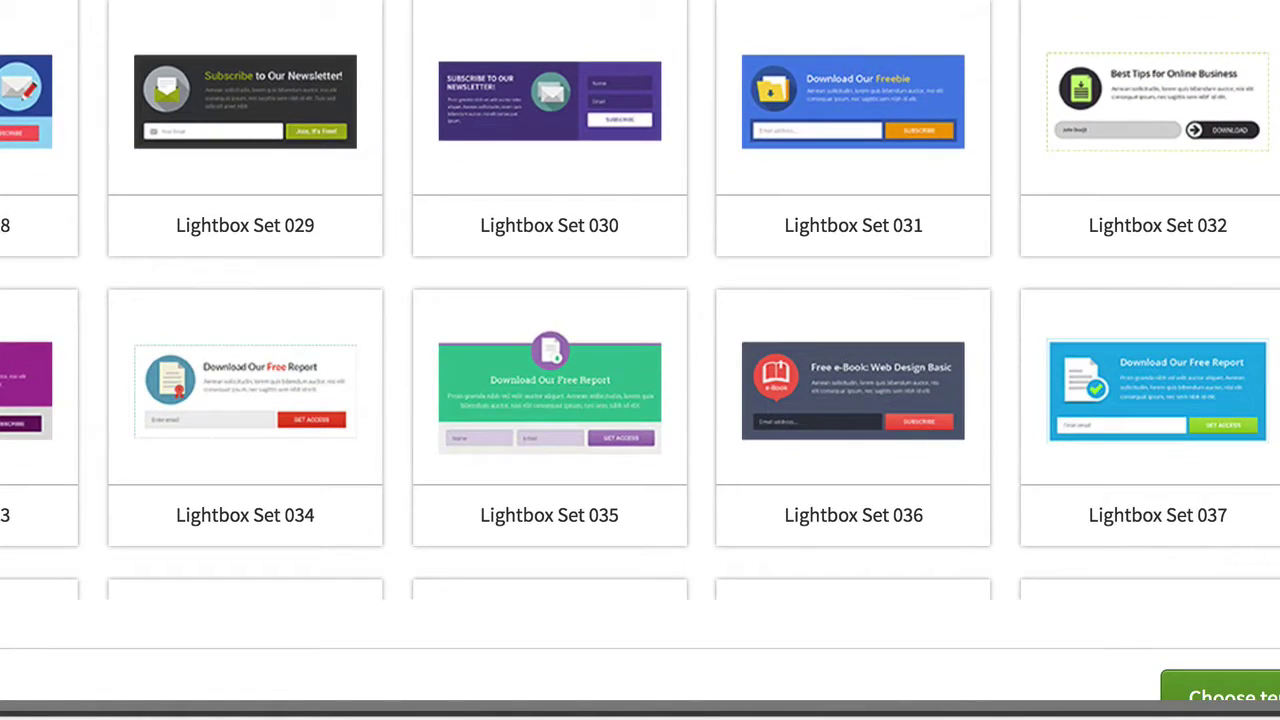
pyautogui.scroll(-4, 640, 300)
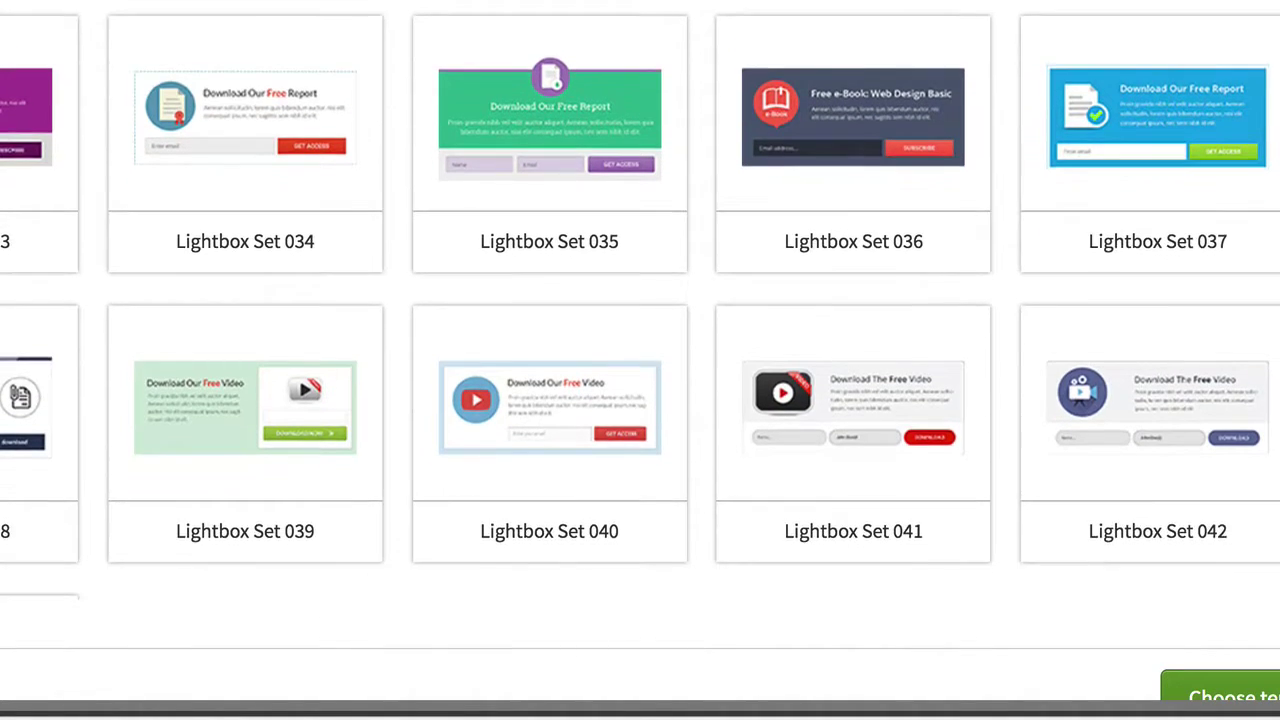
pyautogui.scroll(13, 640, 300)
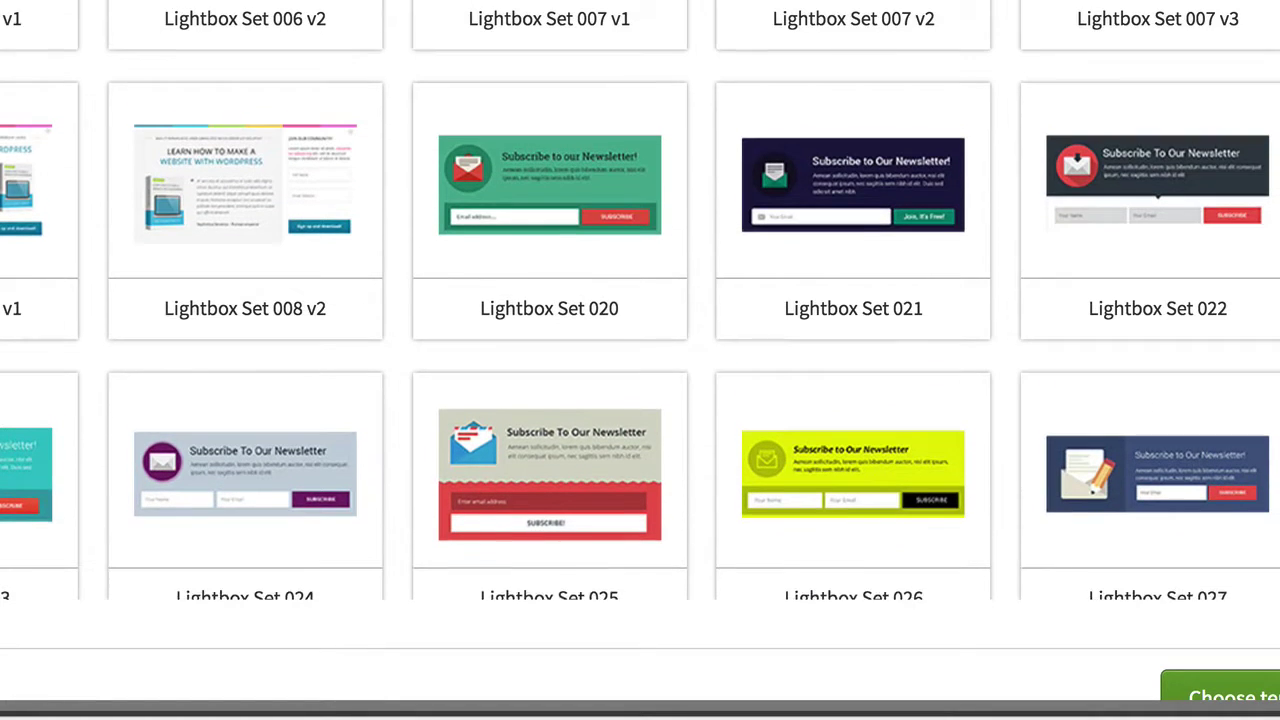
pyautogui.click(1140, 165)
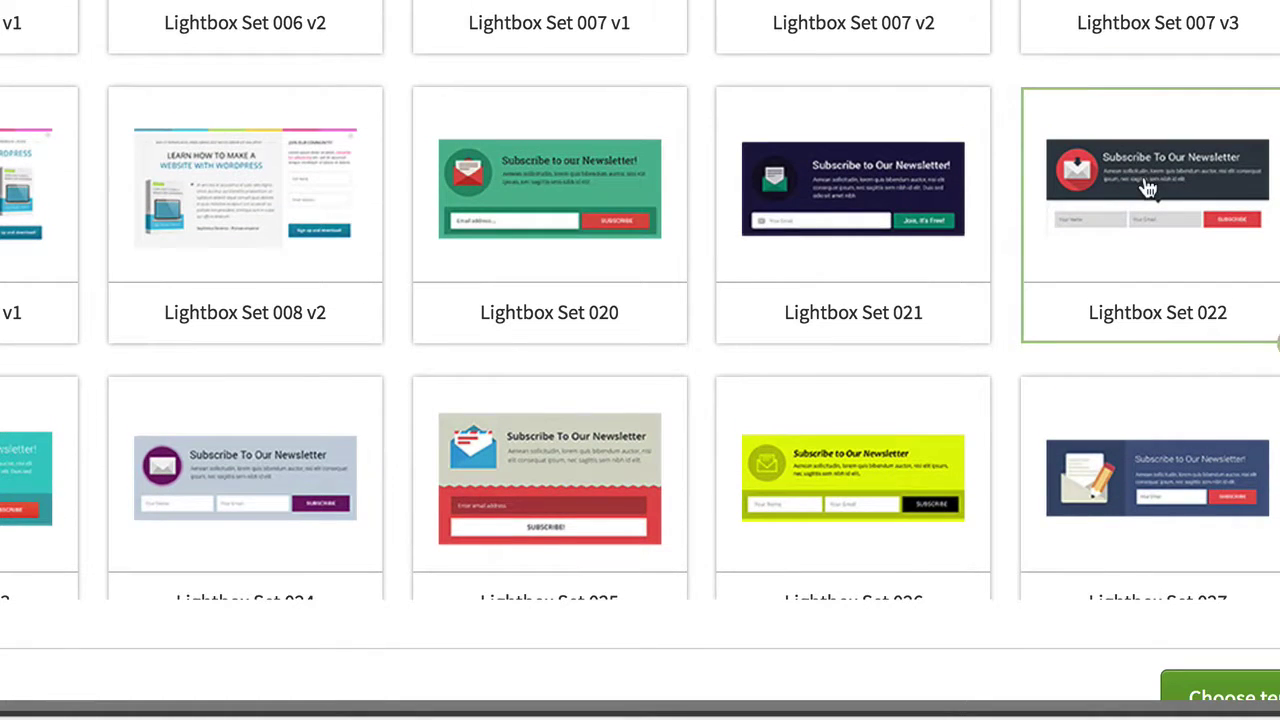
pyautogui.click(1223, 685)
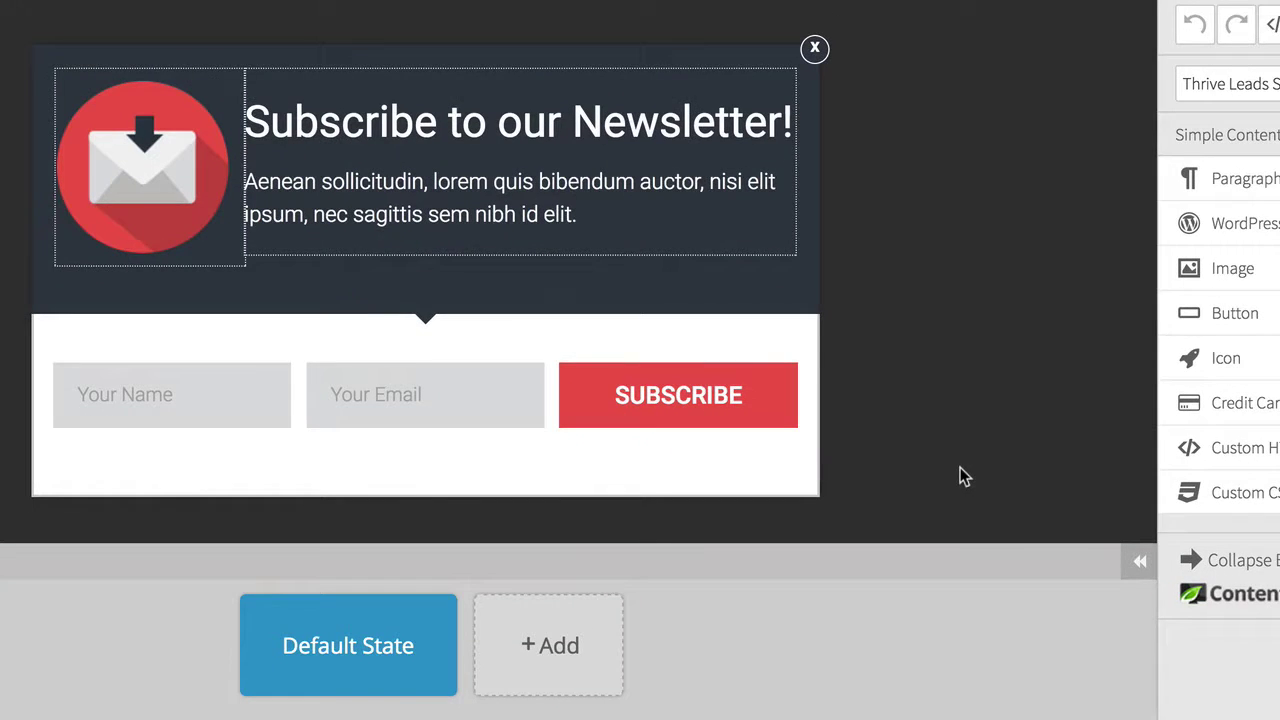
# Step: Replace the lightbox heading "Subscribe to our Newsletter!" with the text "fggfgfg"
pyautogui.click(604, 148)
pyautogui.tripleClick(602, 134)
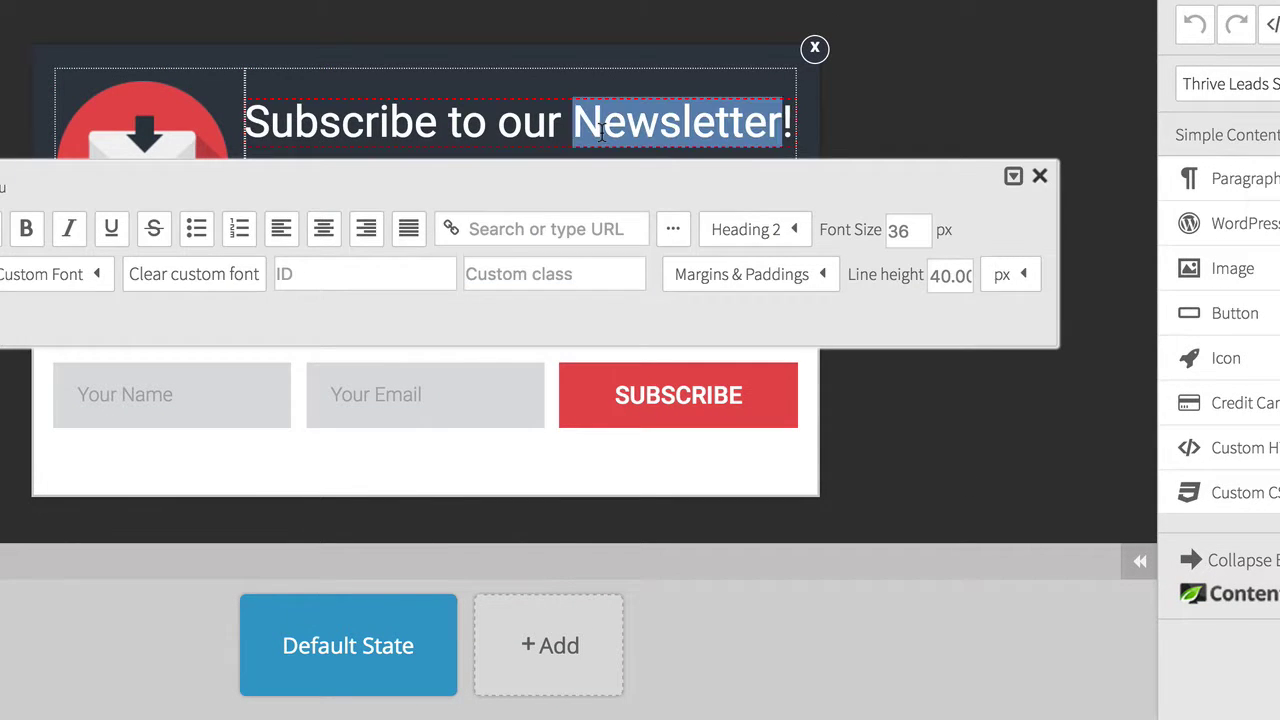
pyautogui.write('fggfgfg')
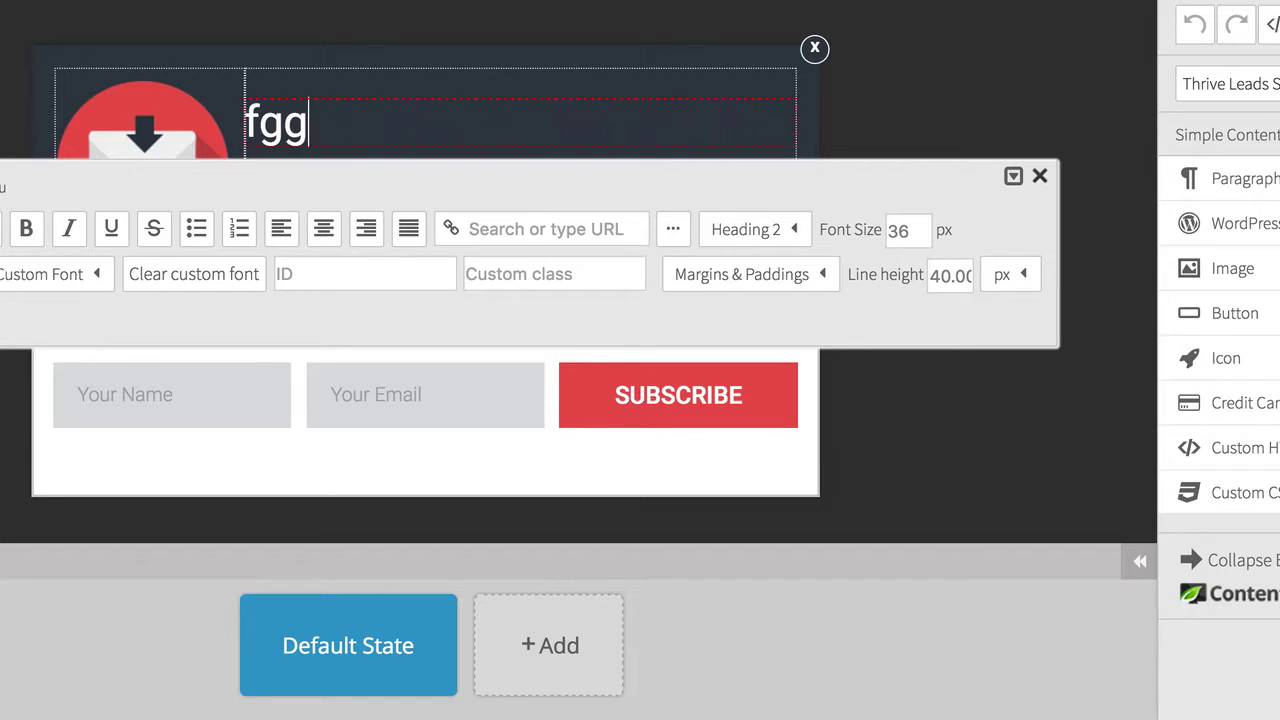
pyautogui.click(168, 112)
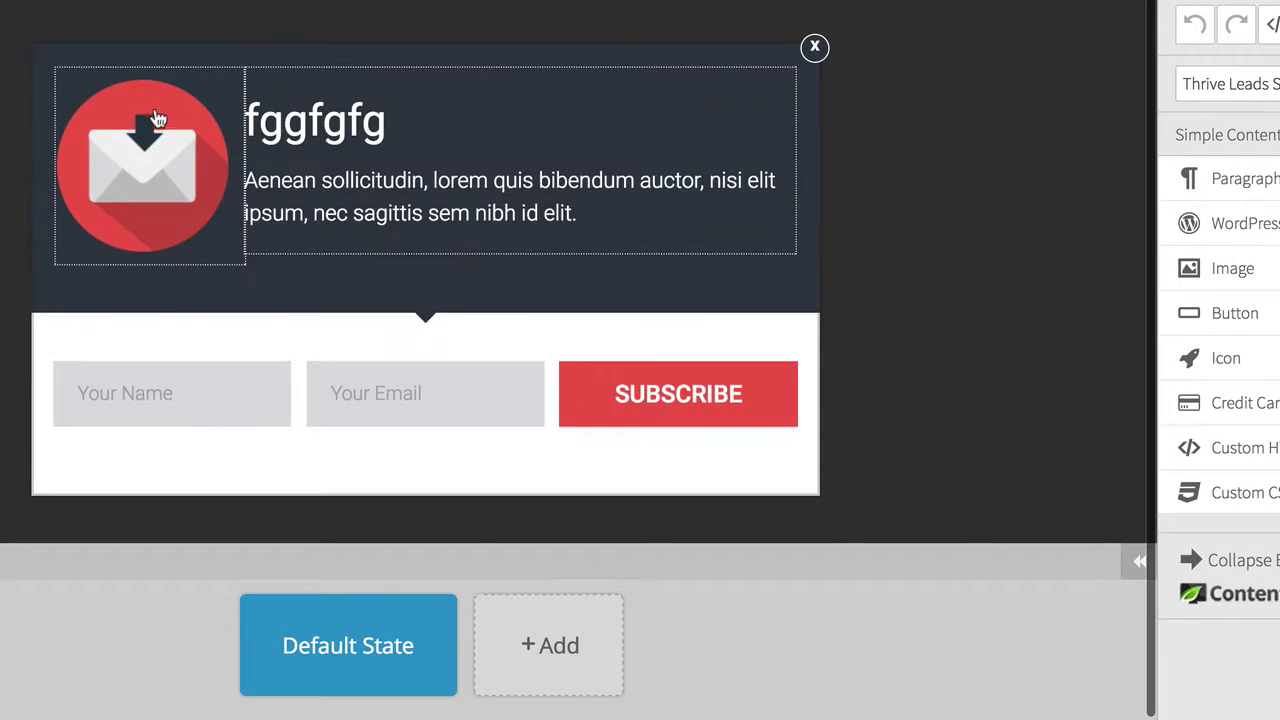
pyautogui.click(935, 95)
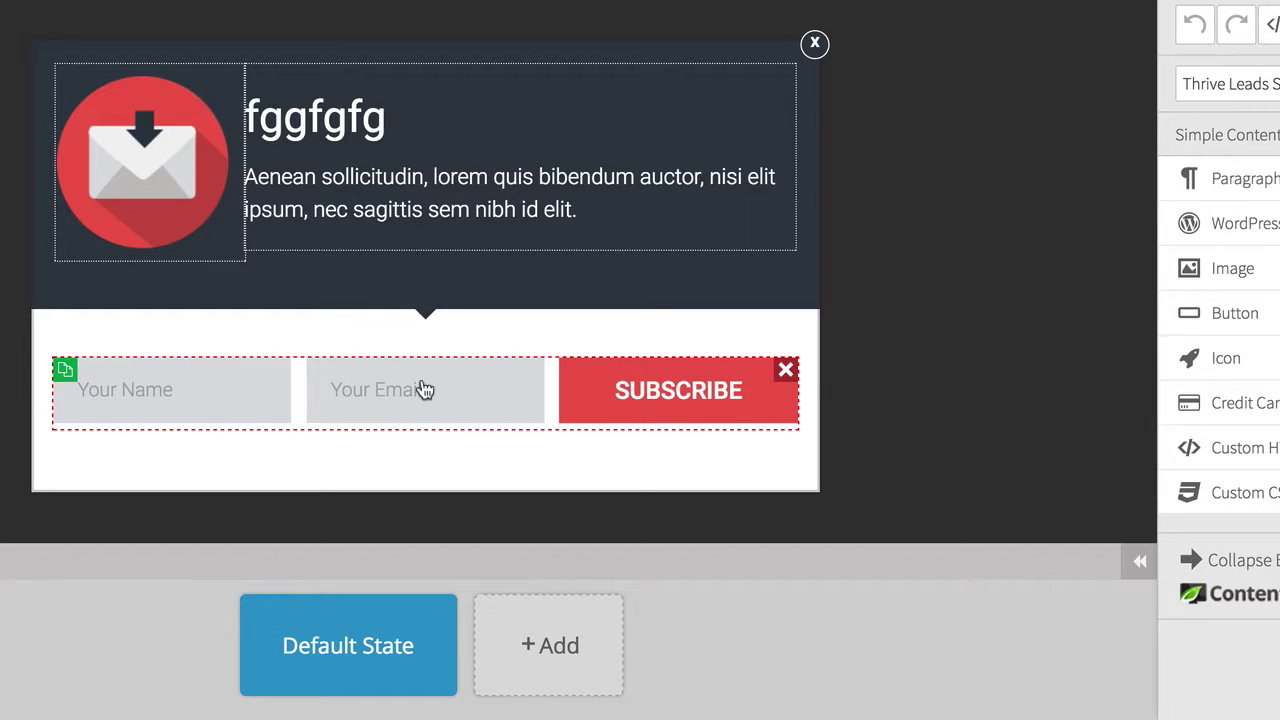
# Step: Start a new service connection for the lightbox's sign-up form with API as the connection type
pyautogui.click(424, 389)
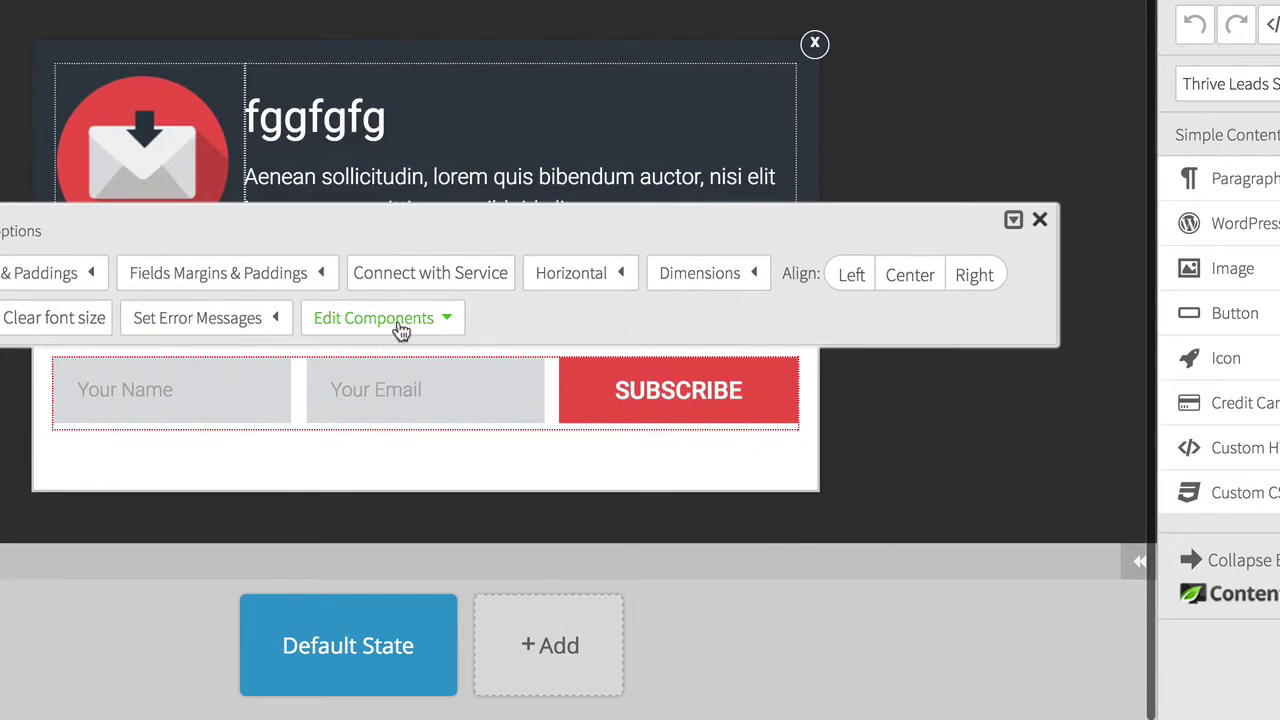
pyautogui.click(433, 275)
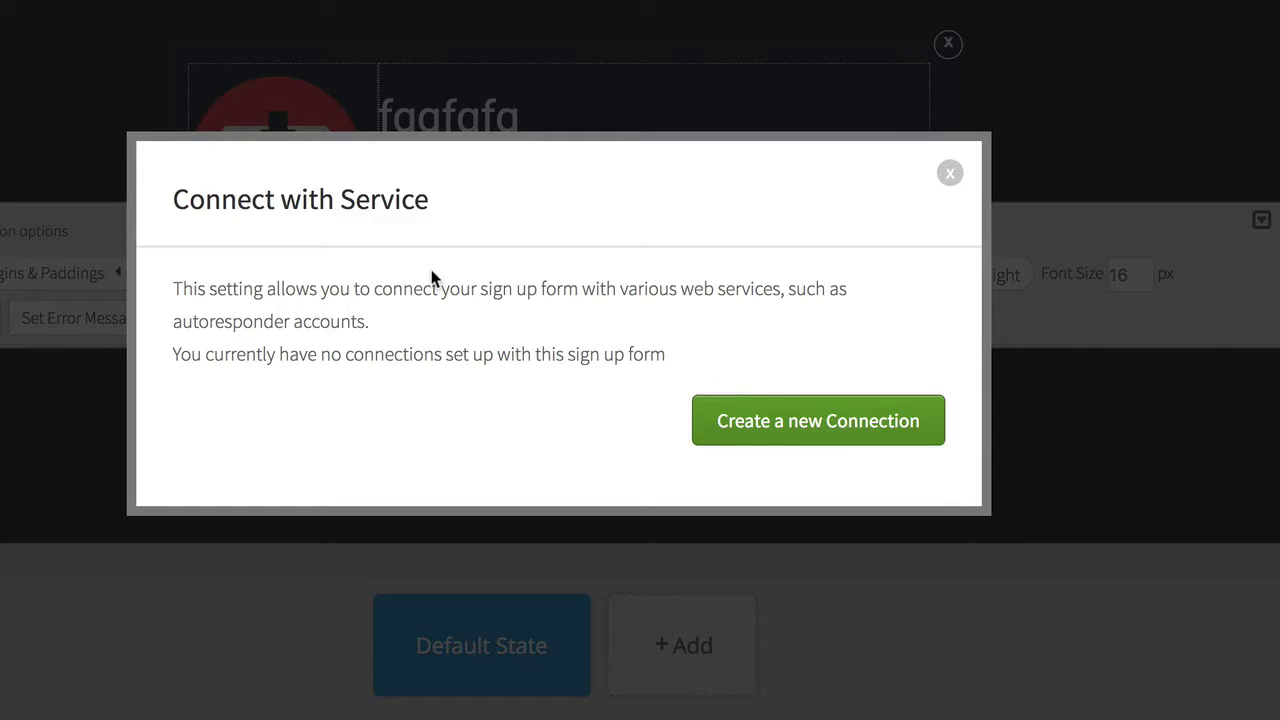
pyautogui.click(792, 432)
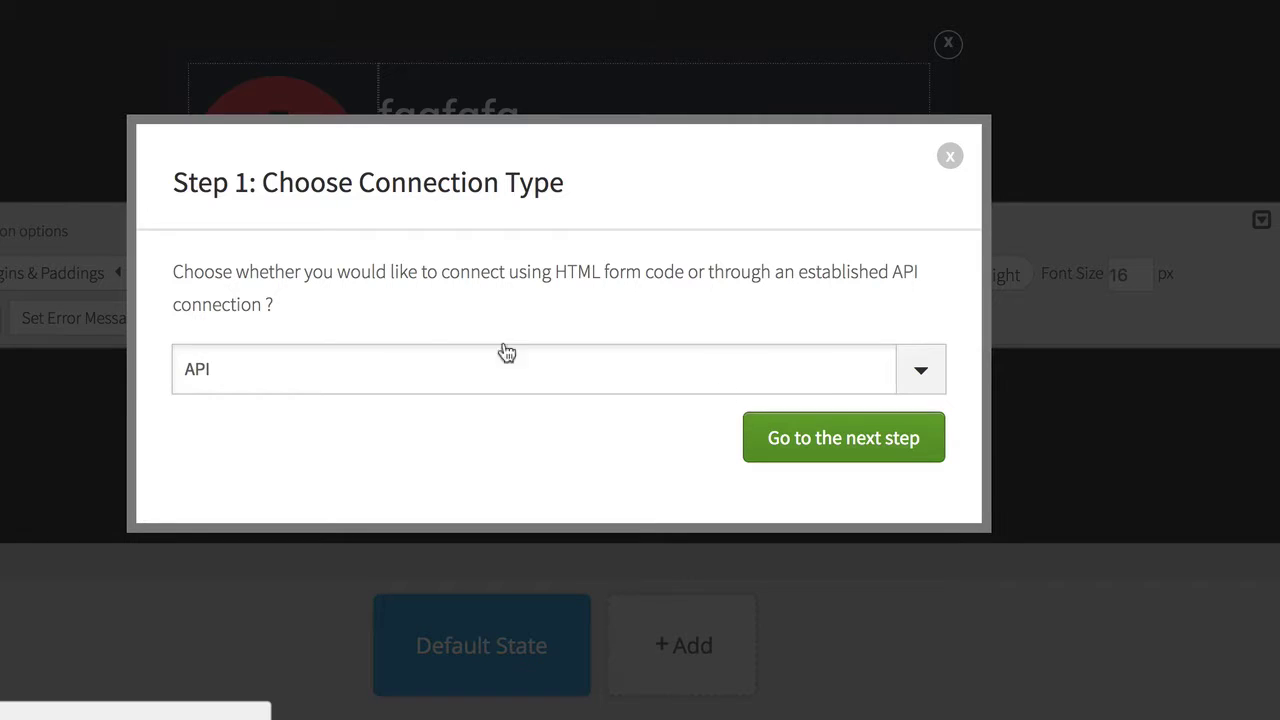
pyautogui.click(792, 444)
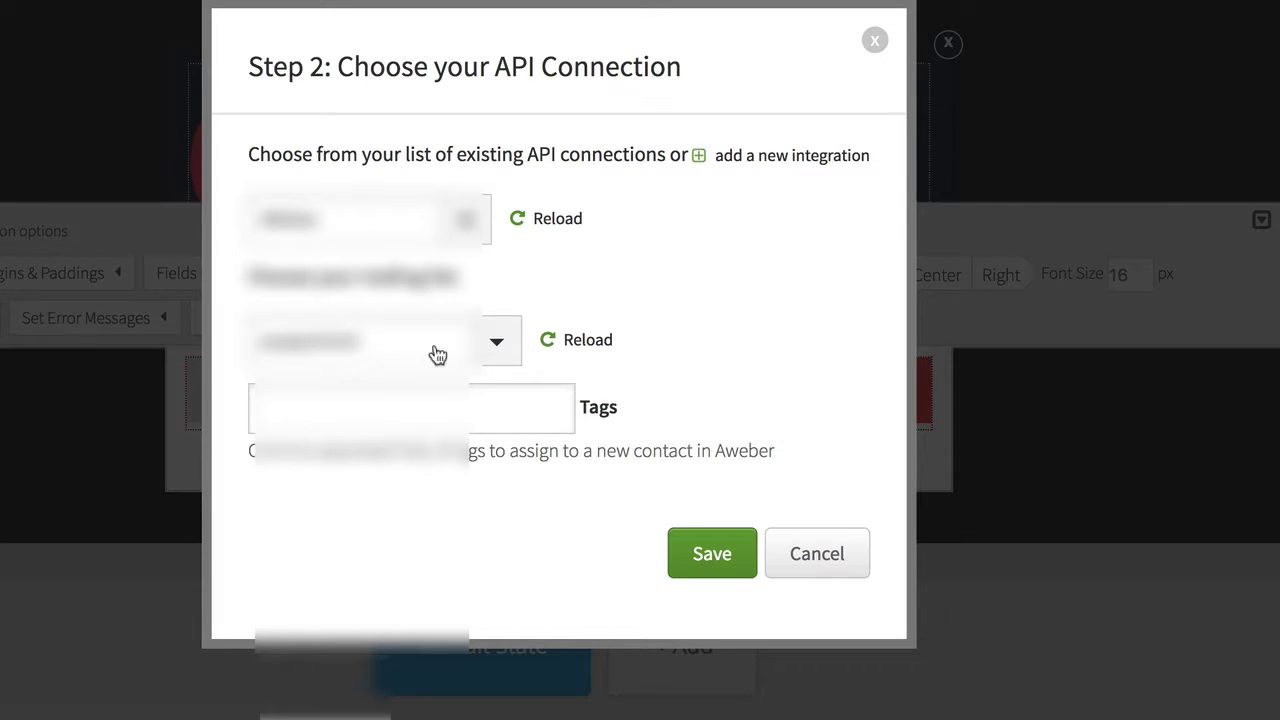
# Step: Choose the AWeber mailing list, add the tag "Lifestyle" for new contacts, and save the API connection
pyautogui.click(491, 348)
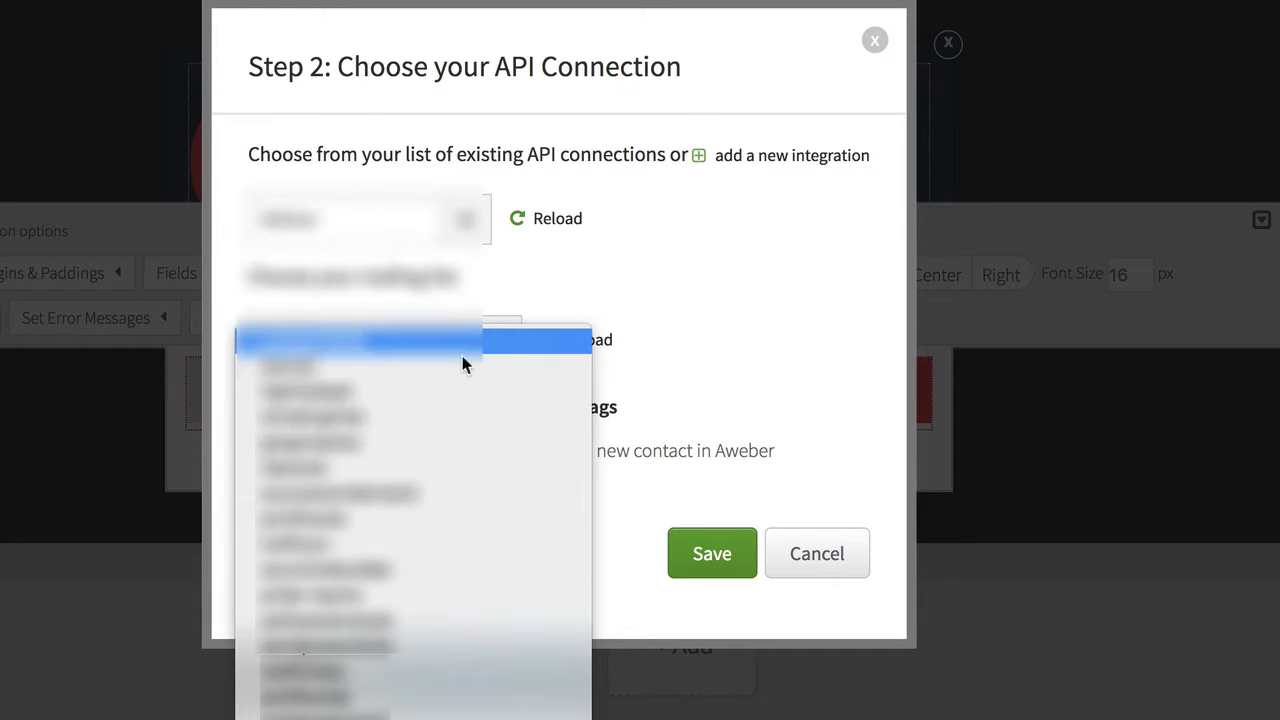
pyautogui.click(380, 449)
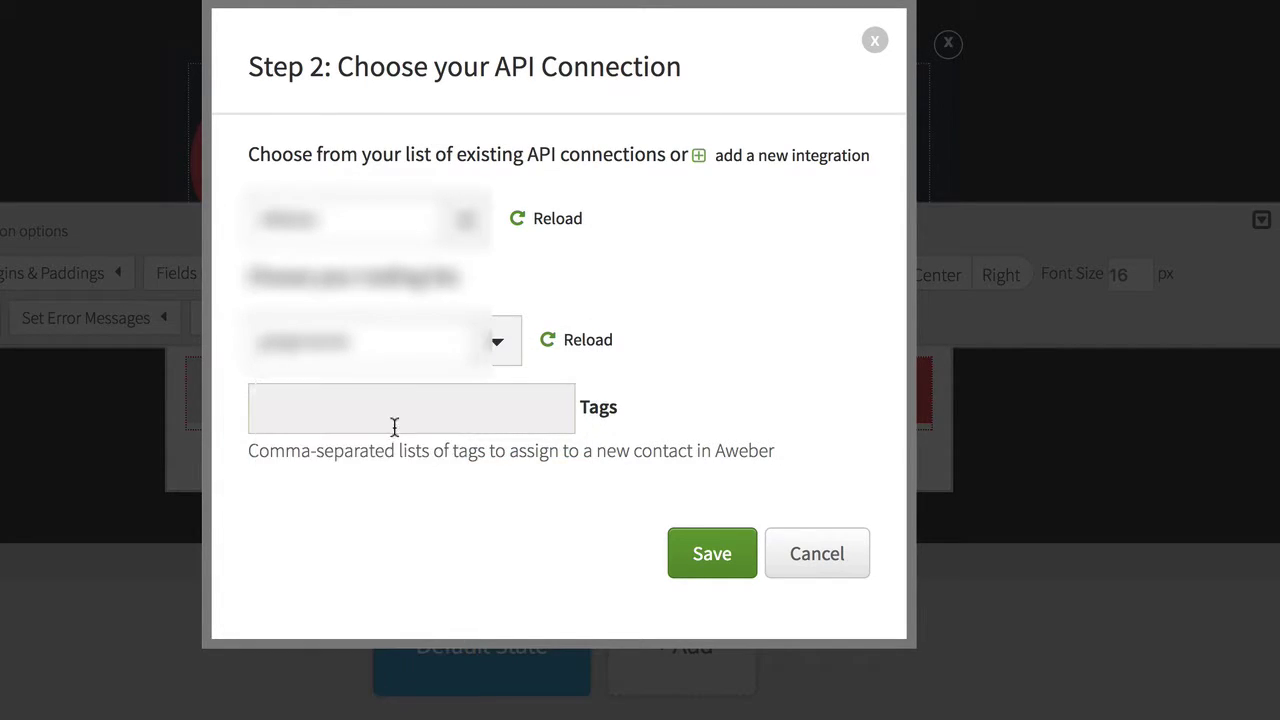
pyautogui.click(394, 421)
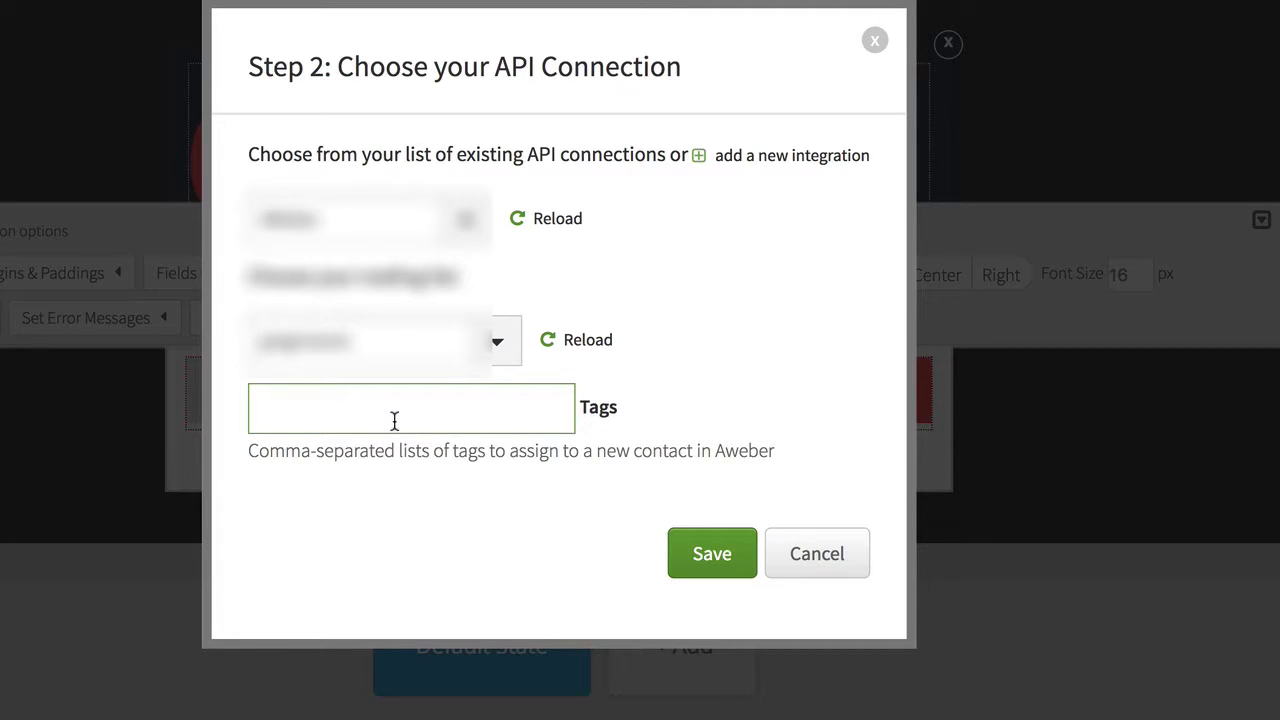
pyautogui.write('Lifestyle')
pyautogui.click(714, 553)
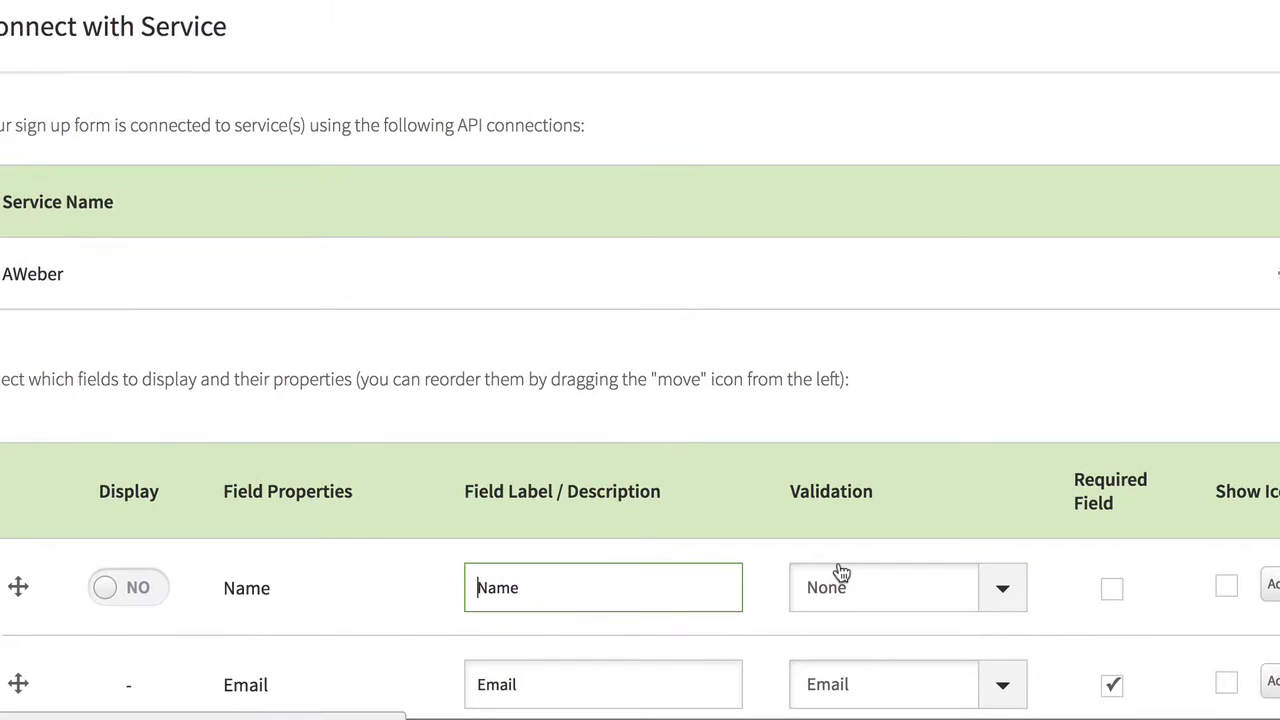
# Step: Display the Name field with the label "First Name" and relabel the Email field as "Best Email"
pyautogui.scroll(-1, 395, 575)
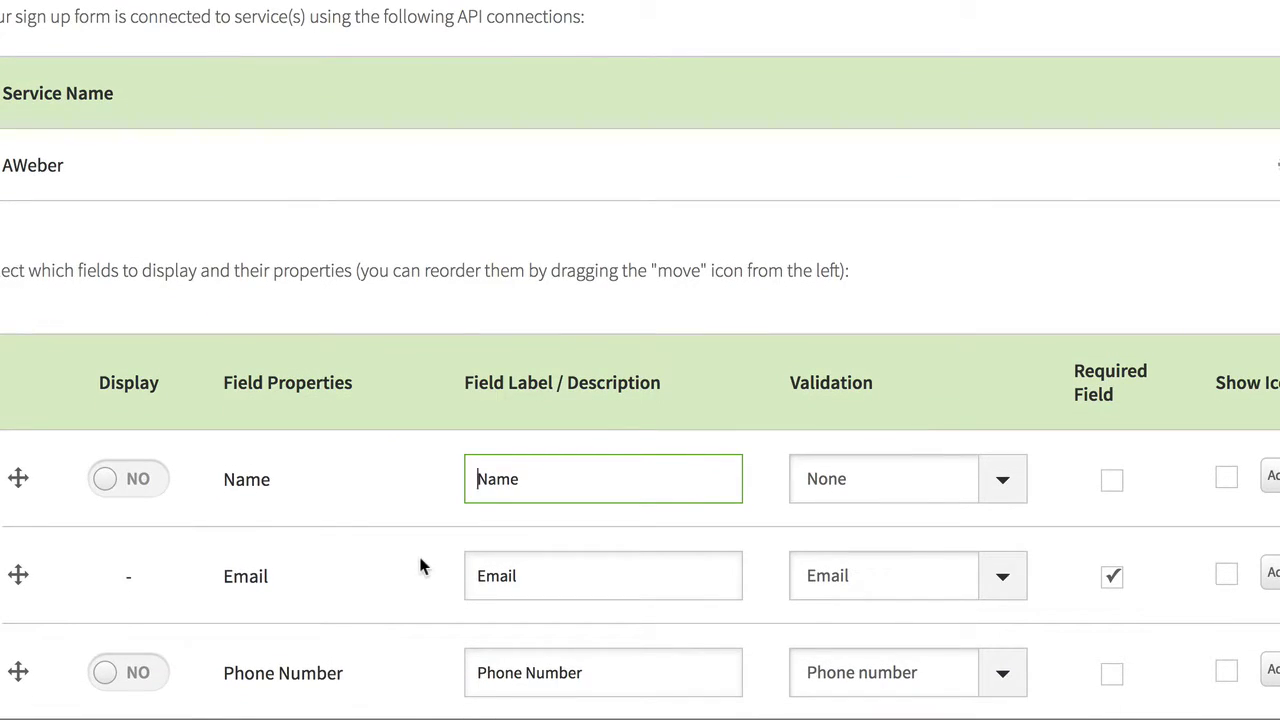
pyautogui.click(140, 482)
pyautogui.click(481, 475)
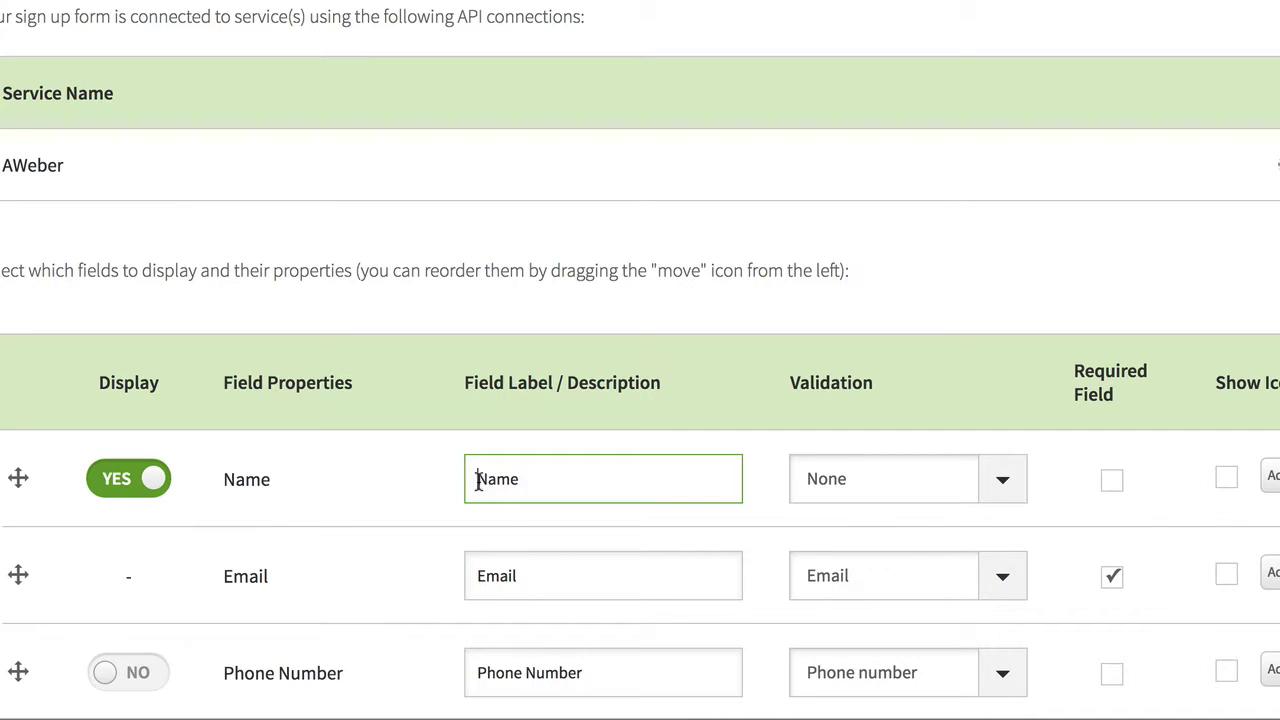
pyautogui.write('Fir')
pyautogui.press('BackSpace')
pyautogui.write('rst')
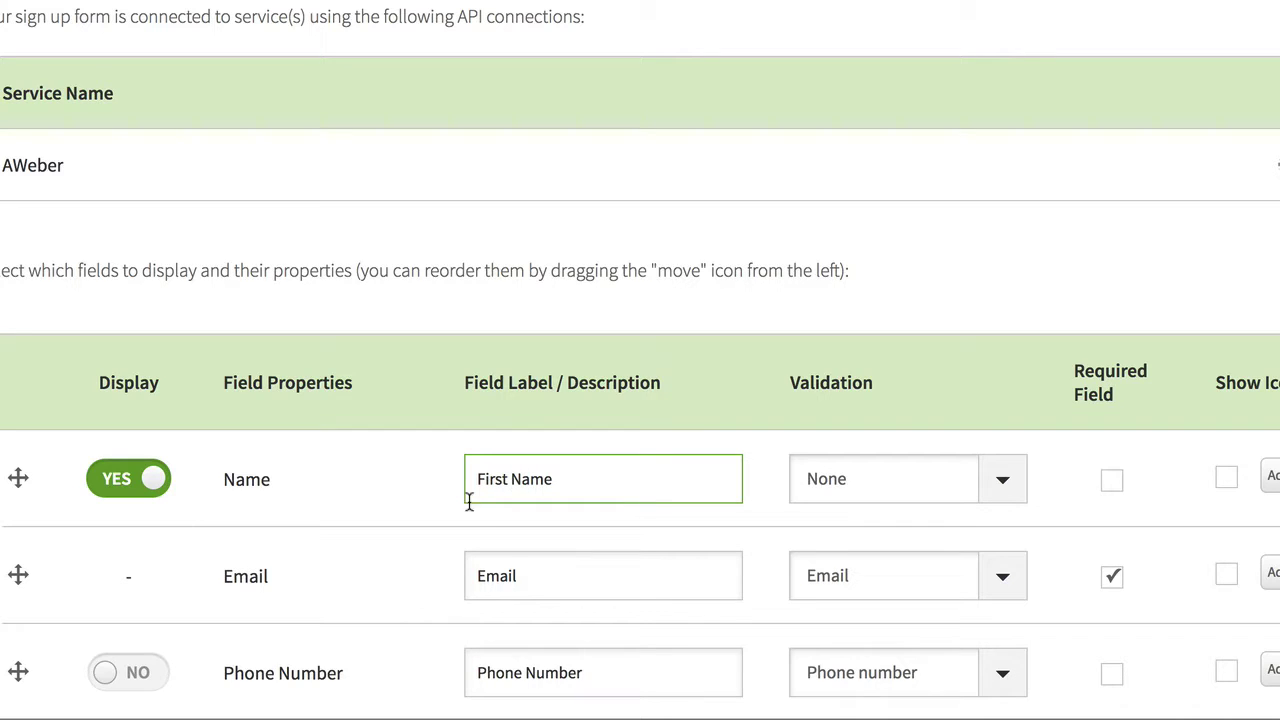
pyautogui.click(480, 580)
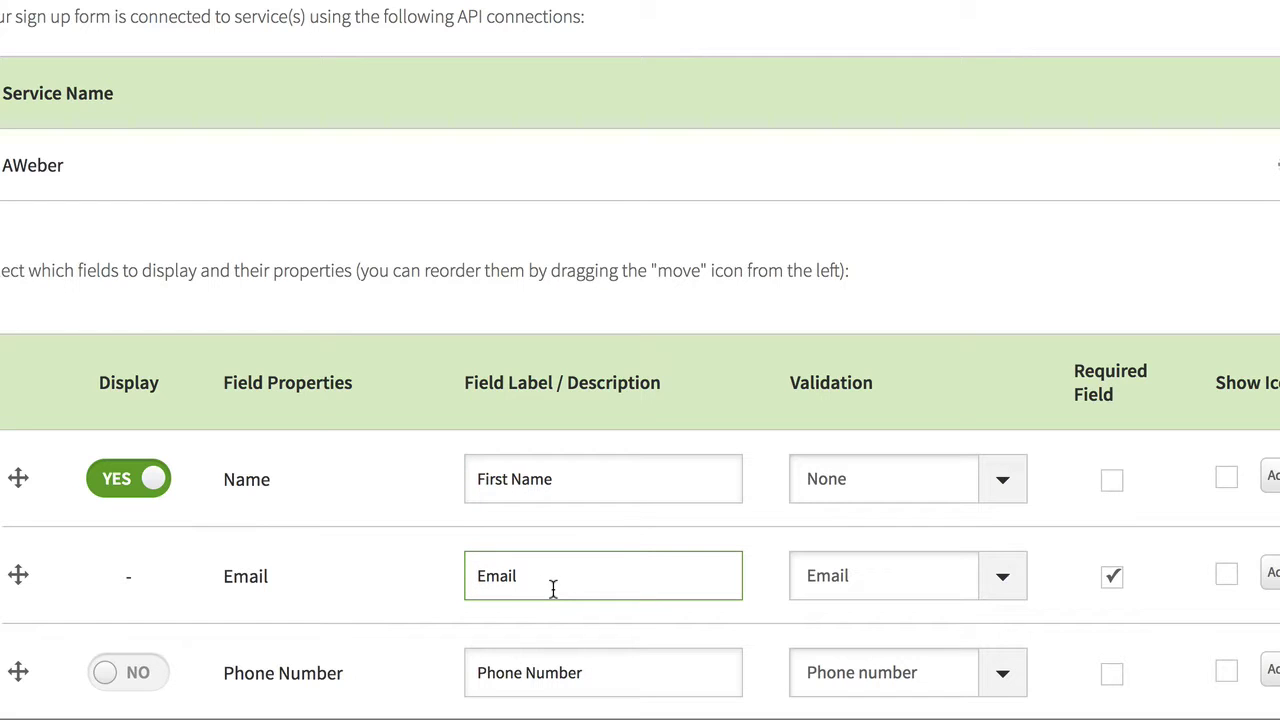
pyautogui.write('Best')
# Step: Keep "Reload current page" as the action after signup and save the sign-up form's connection settings
pyautogui.scroll(-5, 709, 430)
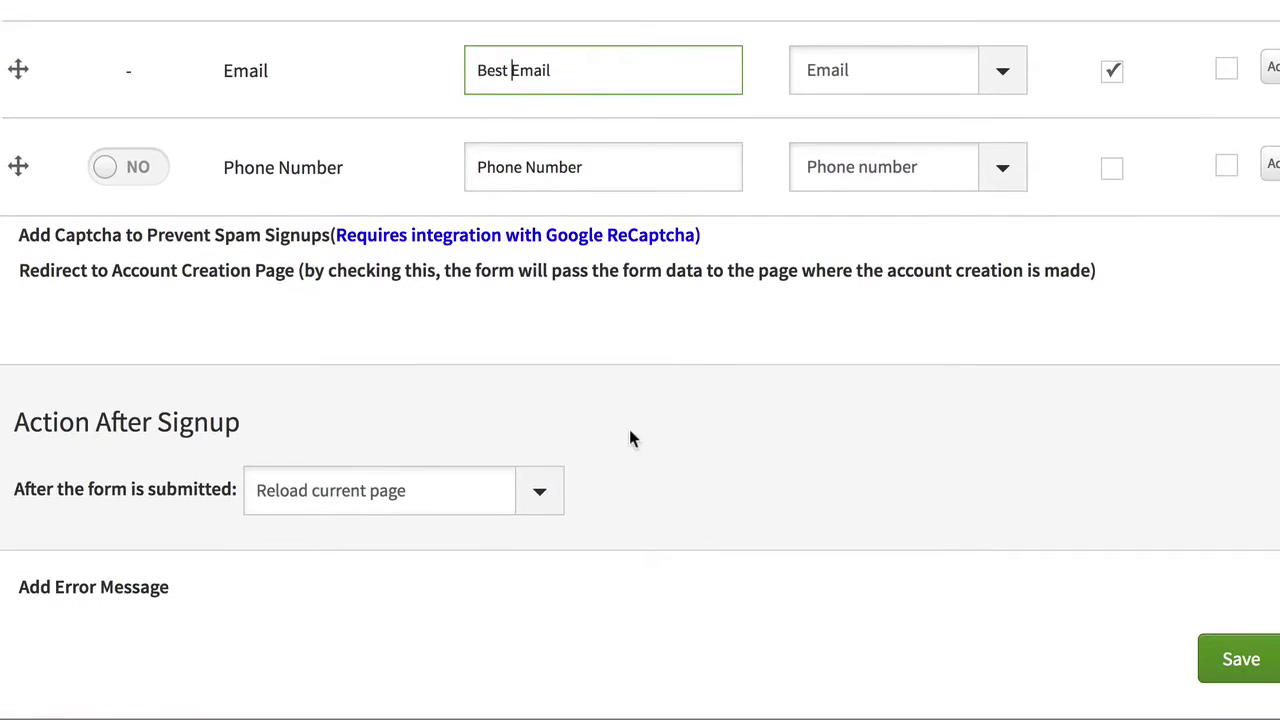
pyautogui.click(539, 492)
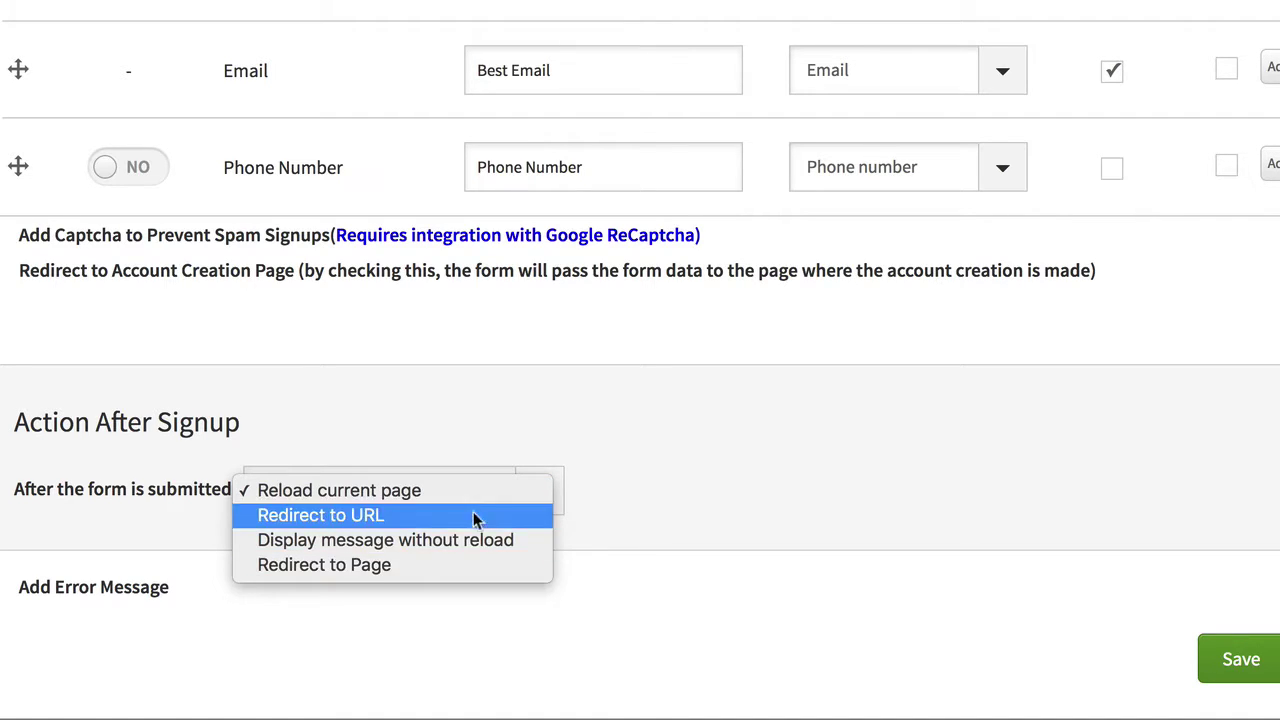
pyautogui.click(451, 492)
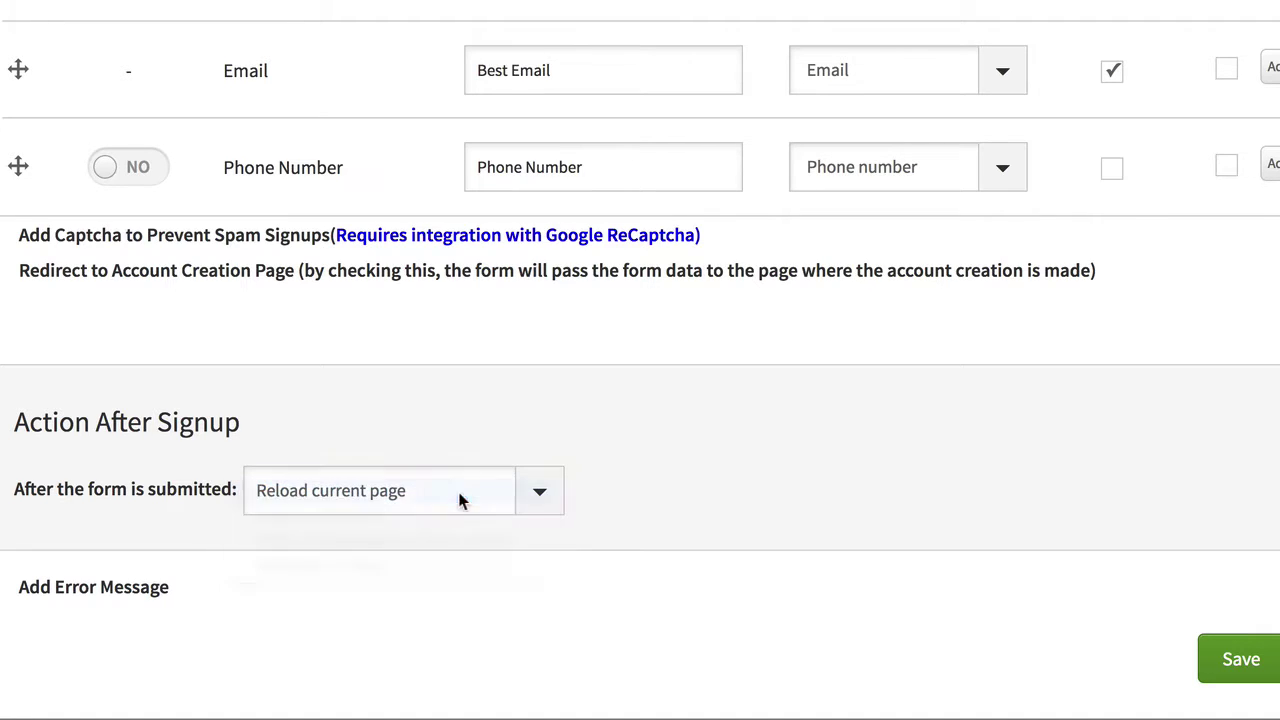
pyautogui.click(1222, 672)
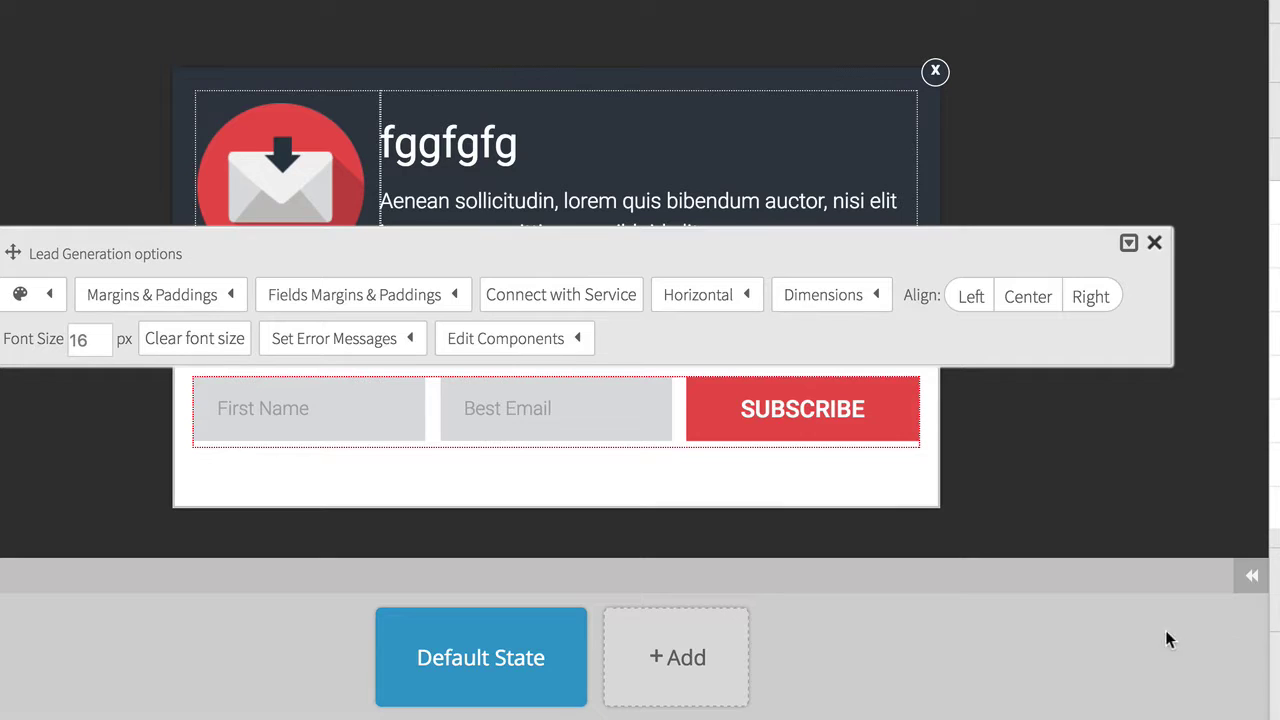
pyautogui.click(997, 632)
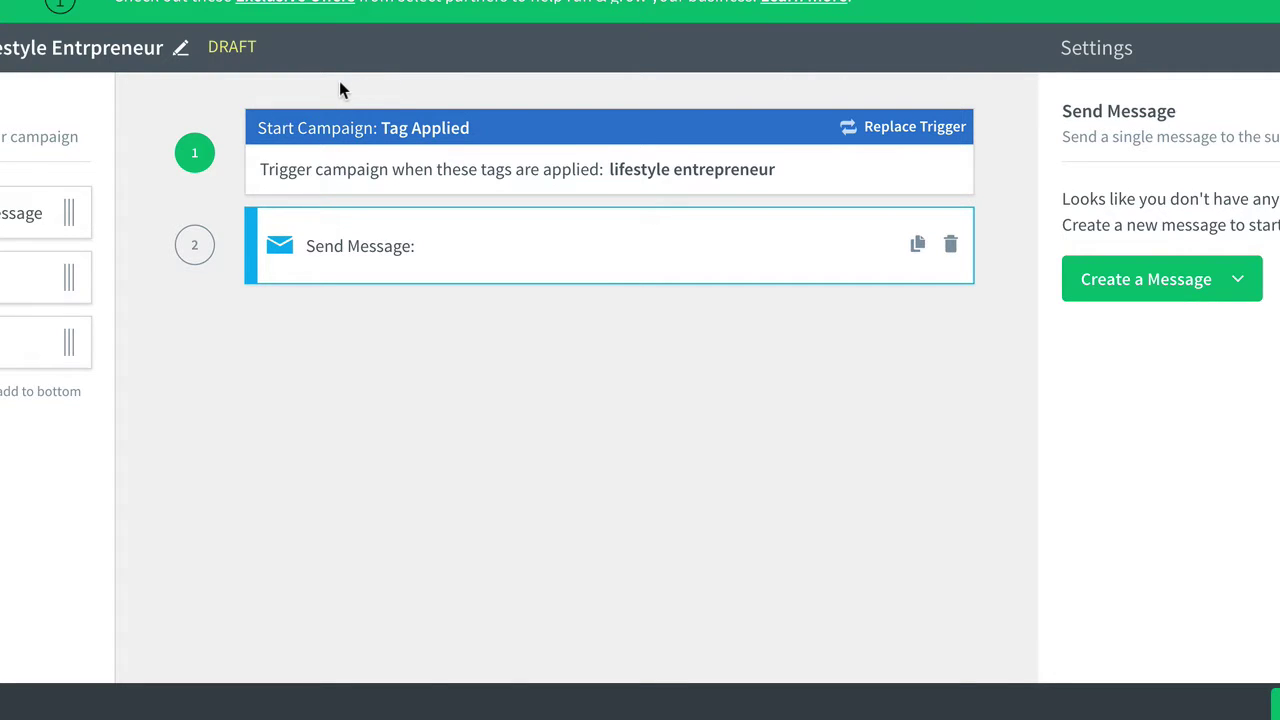
# Step: Return to the campaigns list in AWeber and create a new campaign named "Test"
pyautogui.click(490, 143)
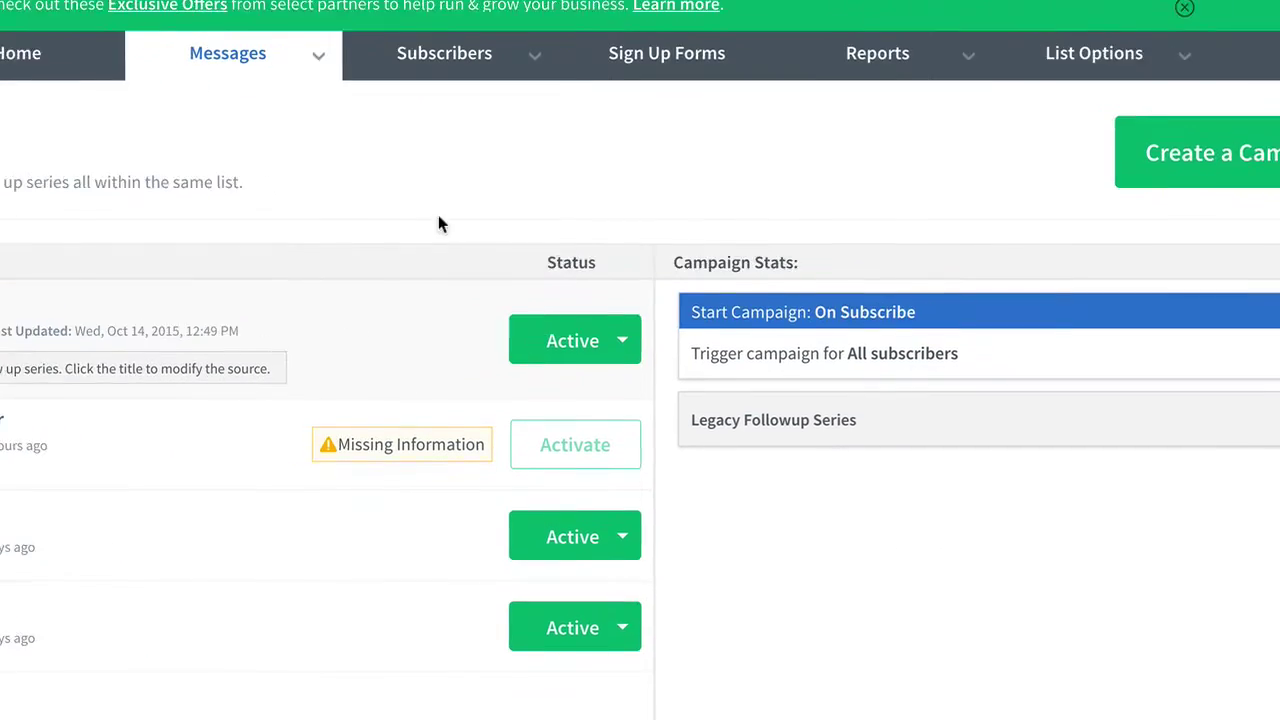
pyautogui.click(1093, 158)
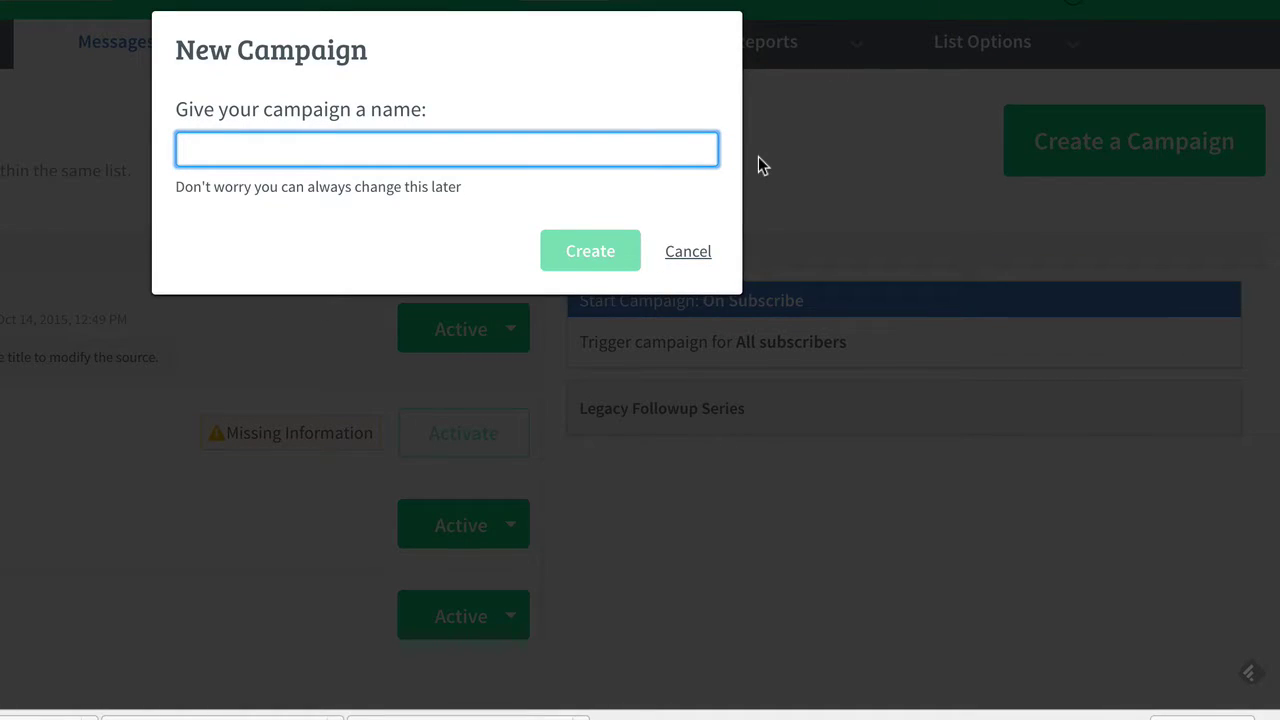
pyautogui.write('Test')
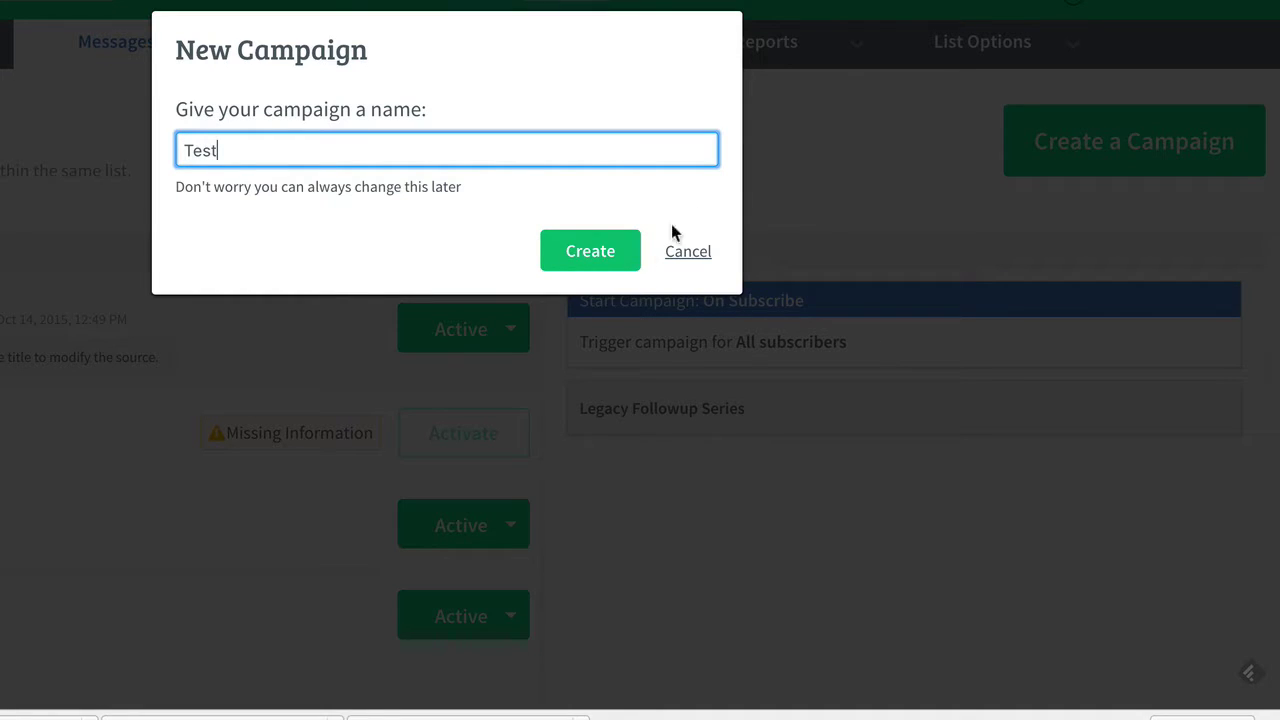
pyautogui.click(607, 260)
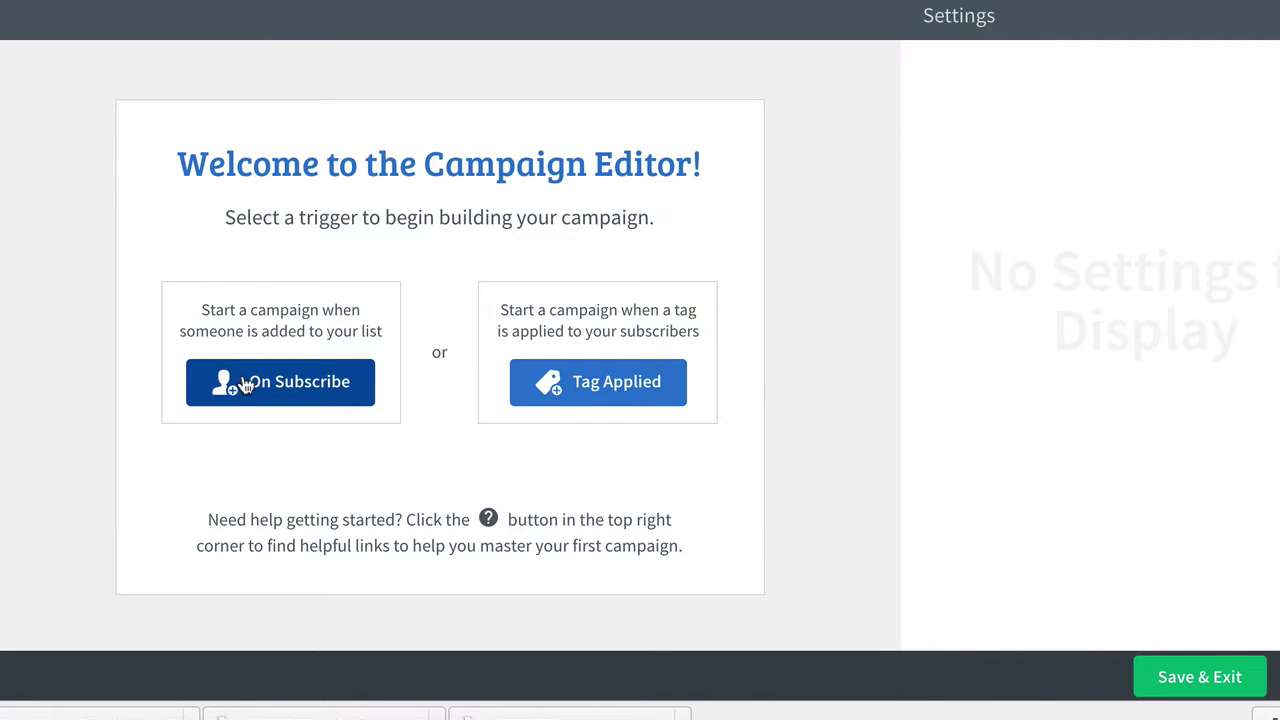
# Step: Start the campaign with the Tag Applied trigger and set its triggering tag to "lifestyle"
pyautogui.click(599, 398)
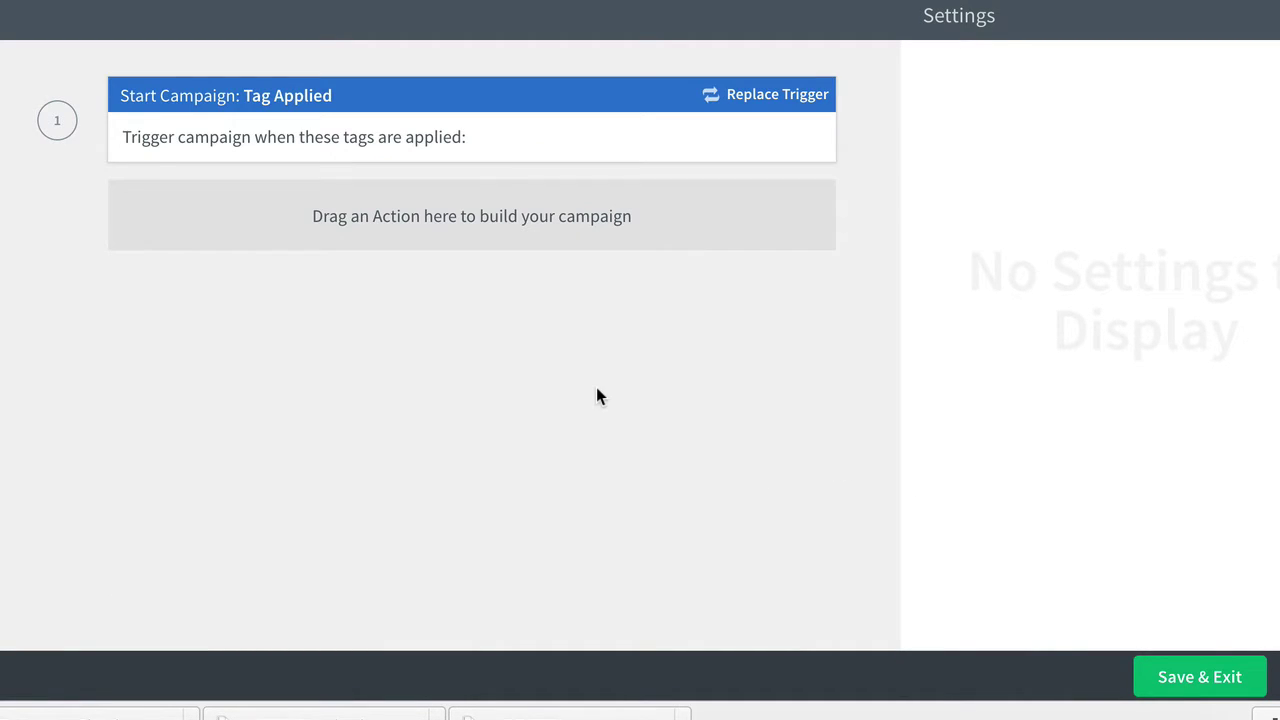
pyautogui.click(471, 143)
pyautogui.click(1051, 262)
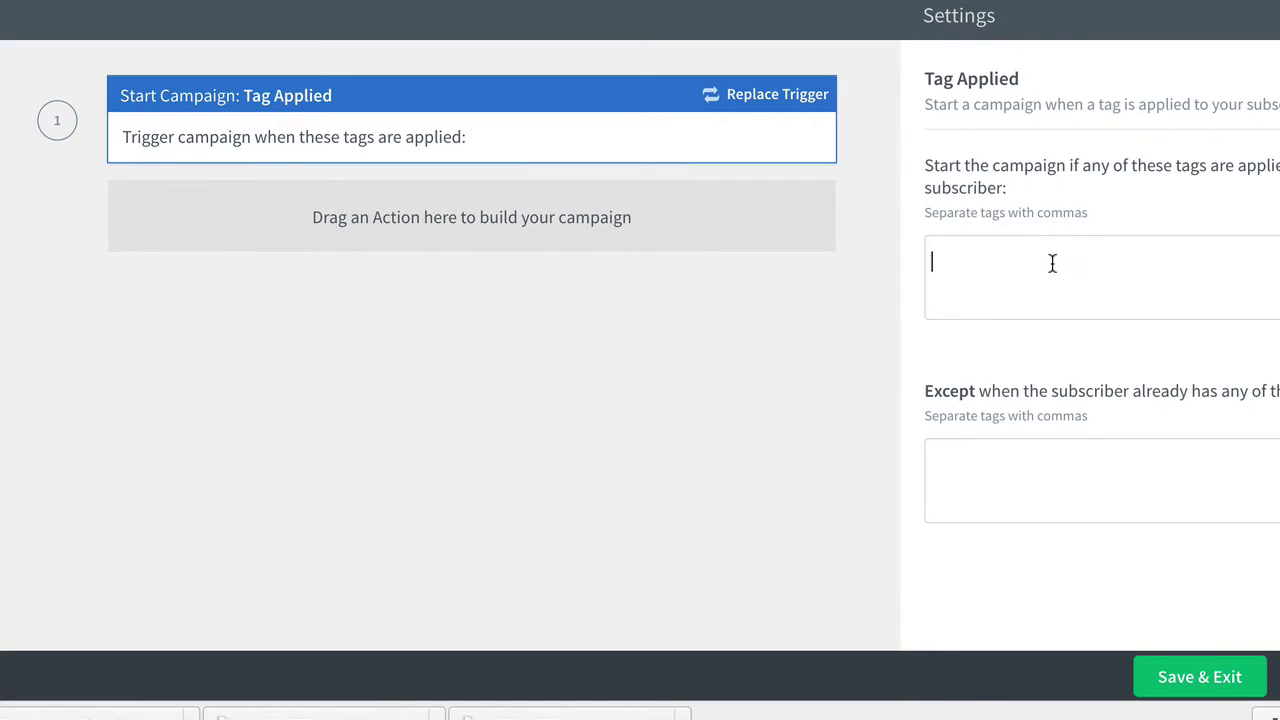
pyautogui.write('li')
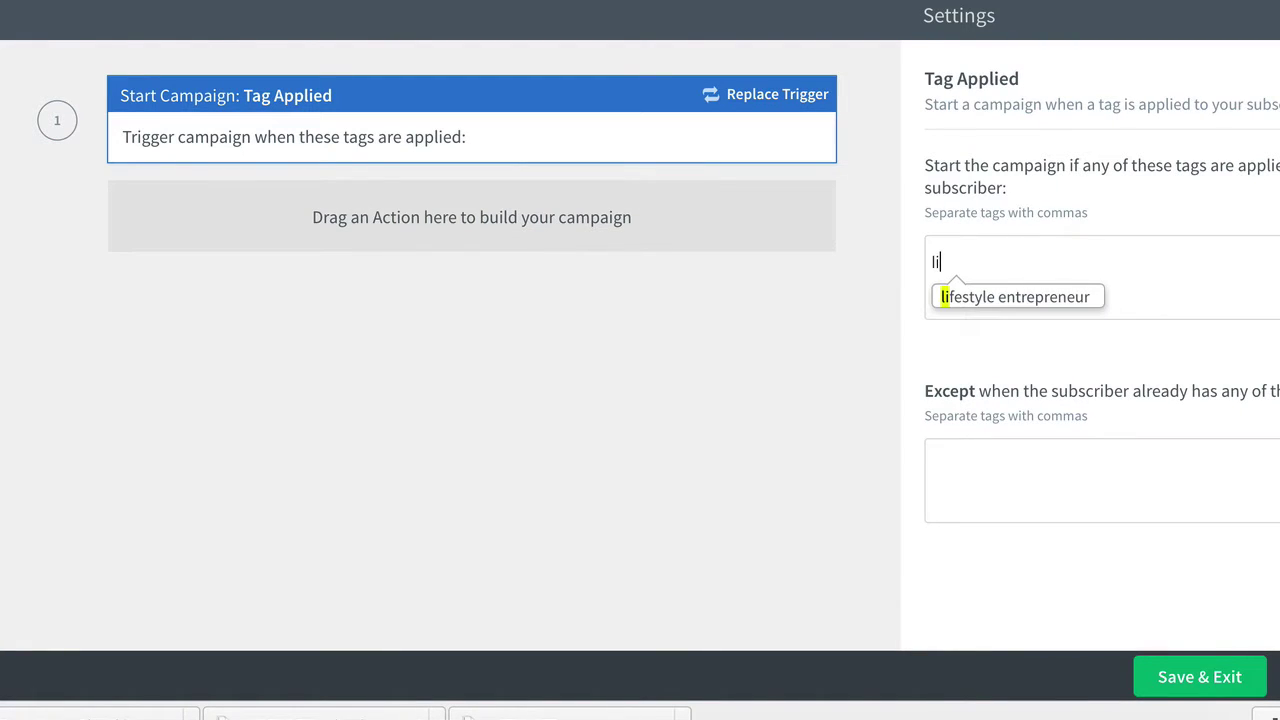
pyautogui.write('festyle')
pyautogui.press('Return')
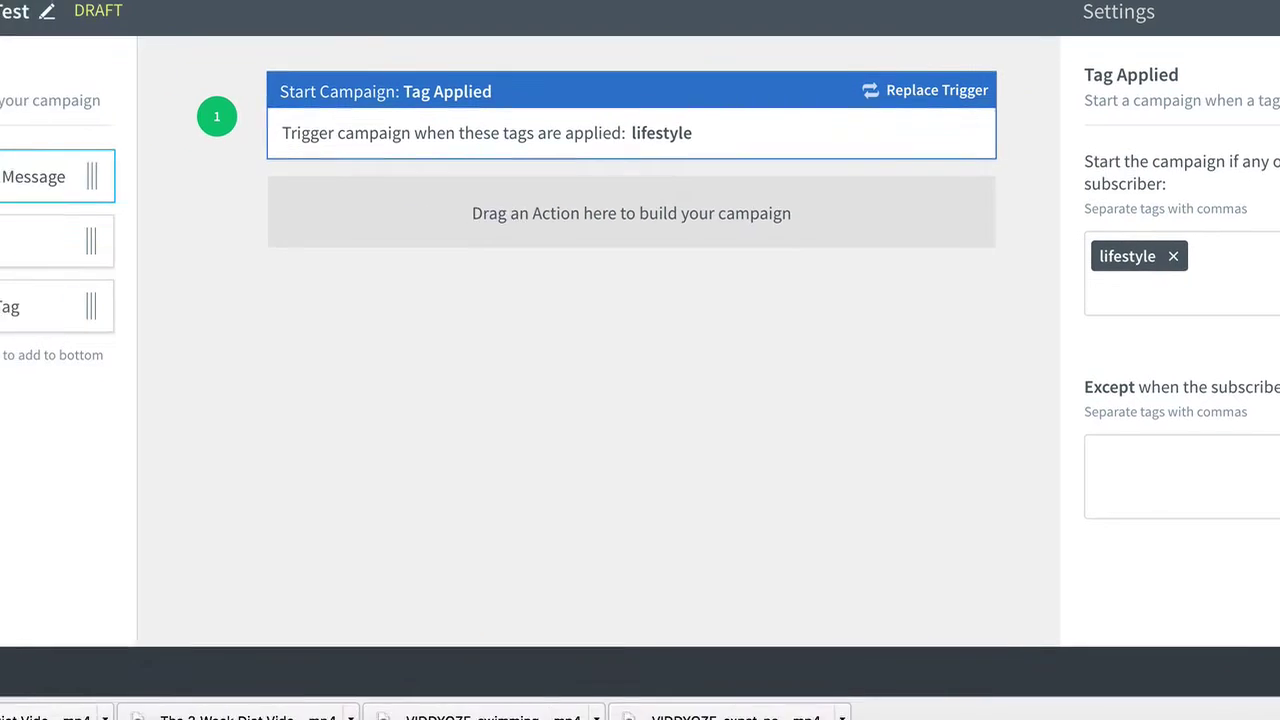
# Step: Build the sequence below the trigger with two Send a Message actions separated by a 1-day Wait action
pyautogui.moveTo(0, 180); pyautogui.dragTo(330, 229)
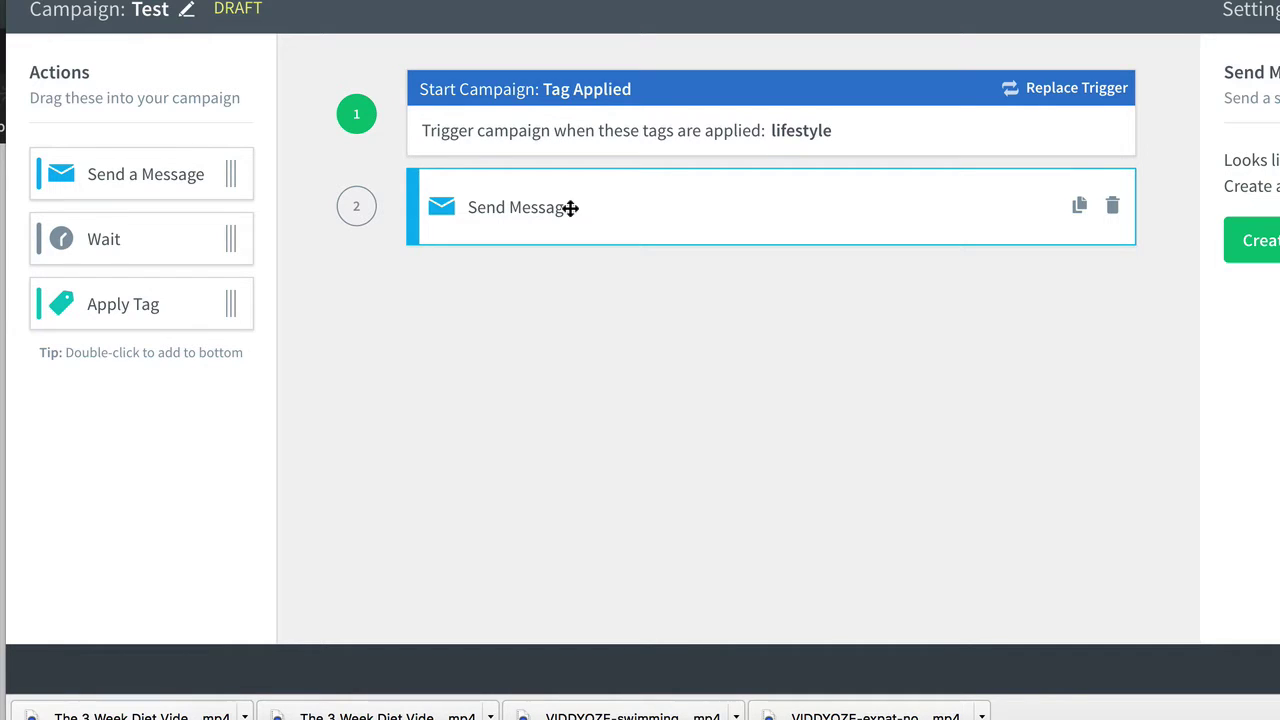
pyautogui.moveTo(114, 240); pyautogui.dragTo(417, 326)
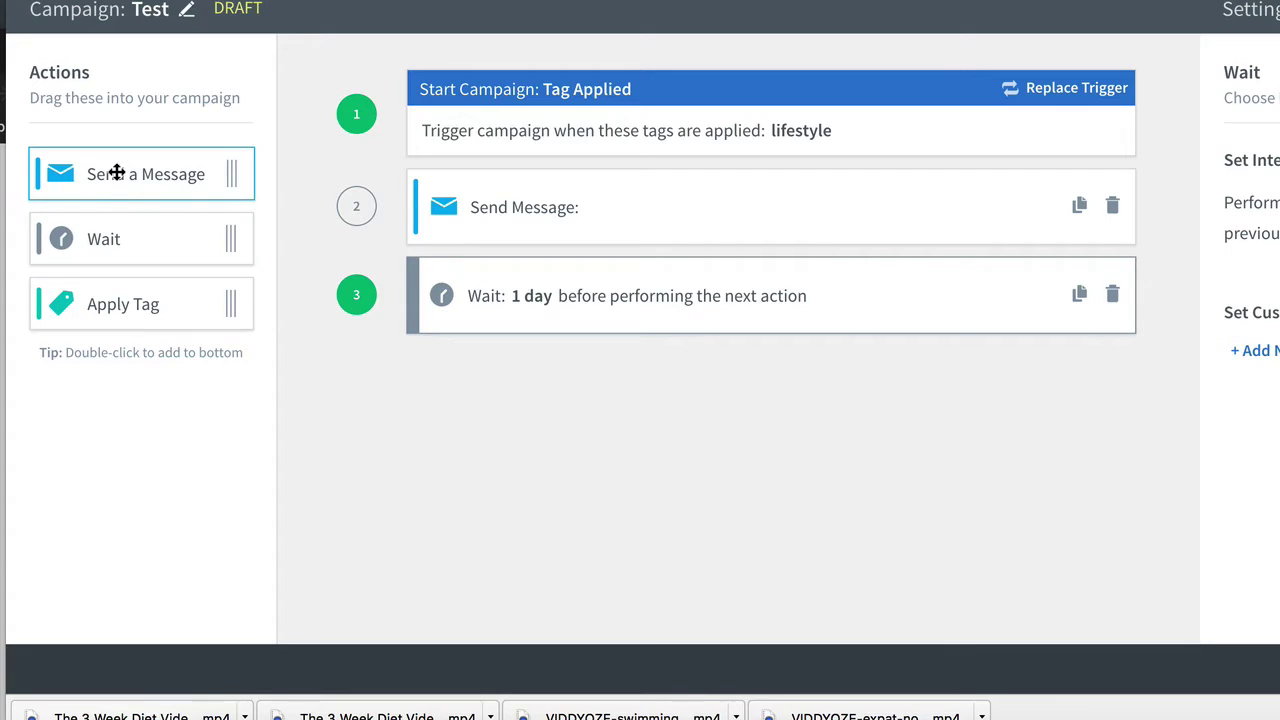
pyautogui.moveTo(117, 173); pyautogui.dragTo(643, 399)
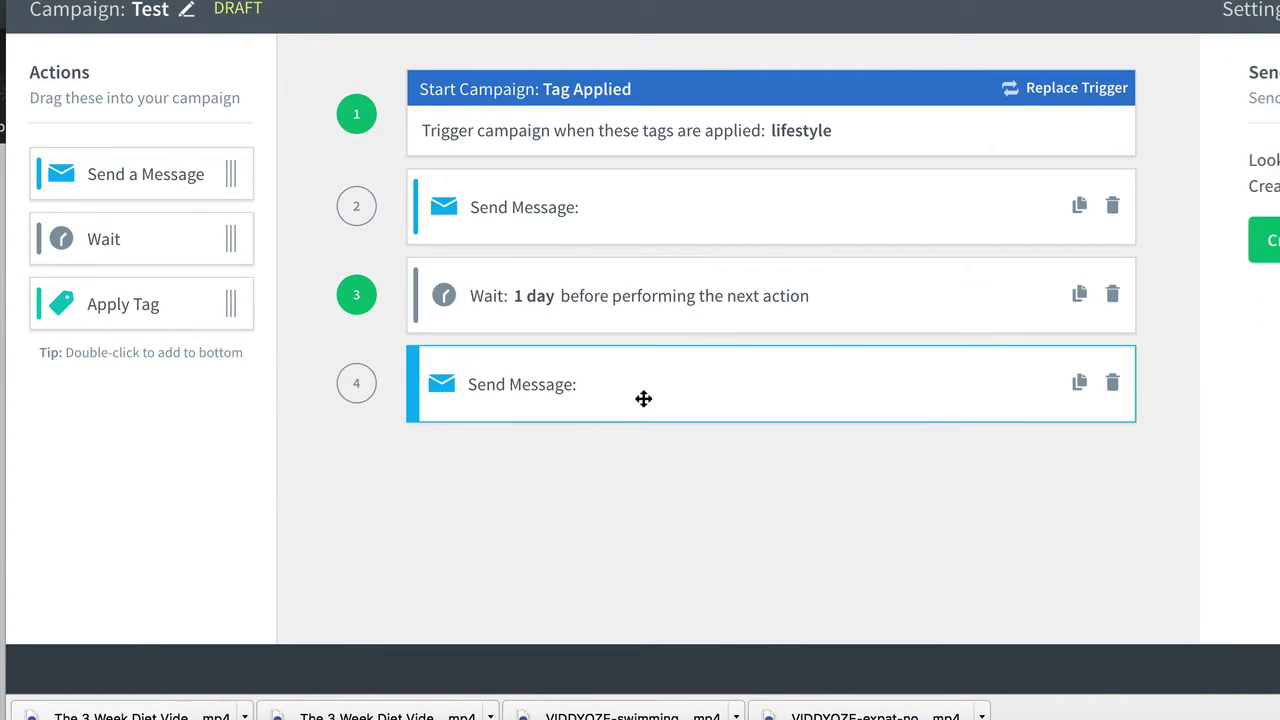